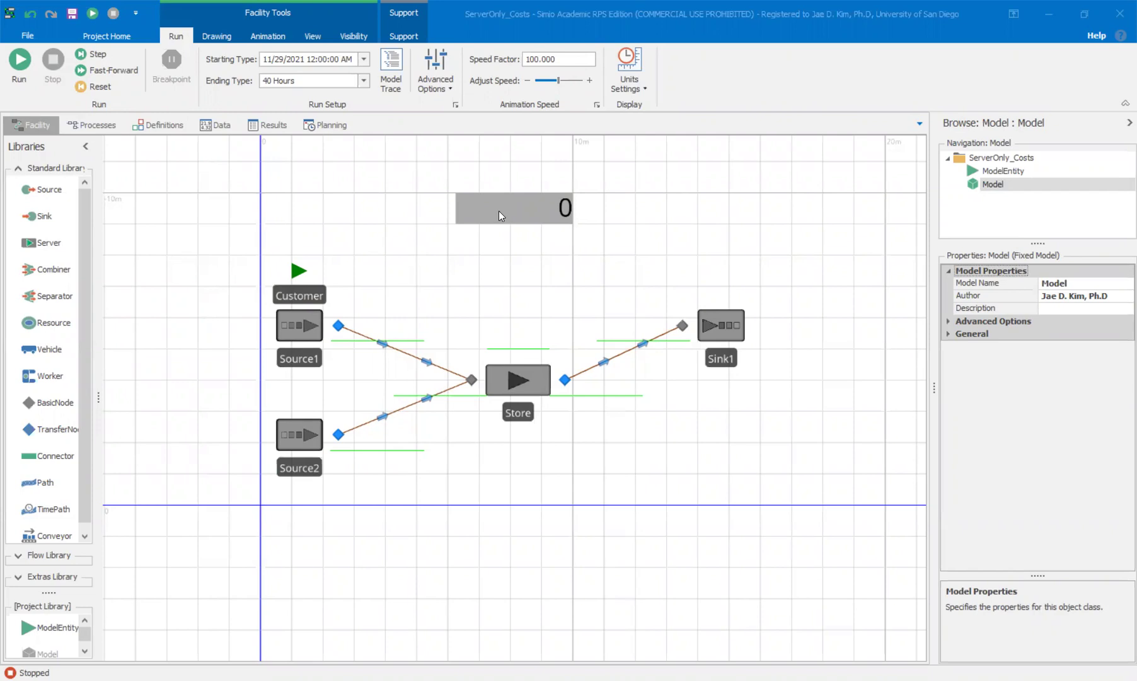
# Move the TimeNow status label slightly lower on the canvas, just above the Store server.
pyautogui.moveTo(499, 210); pyautogui.dragTo(502, 237)
pyautogui.click(508, 279)
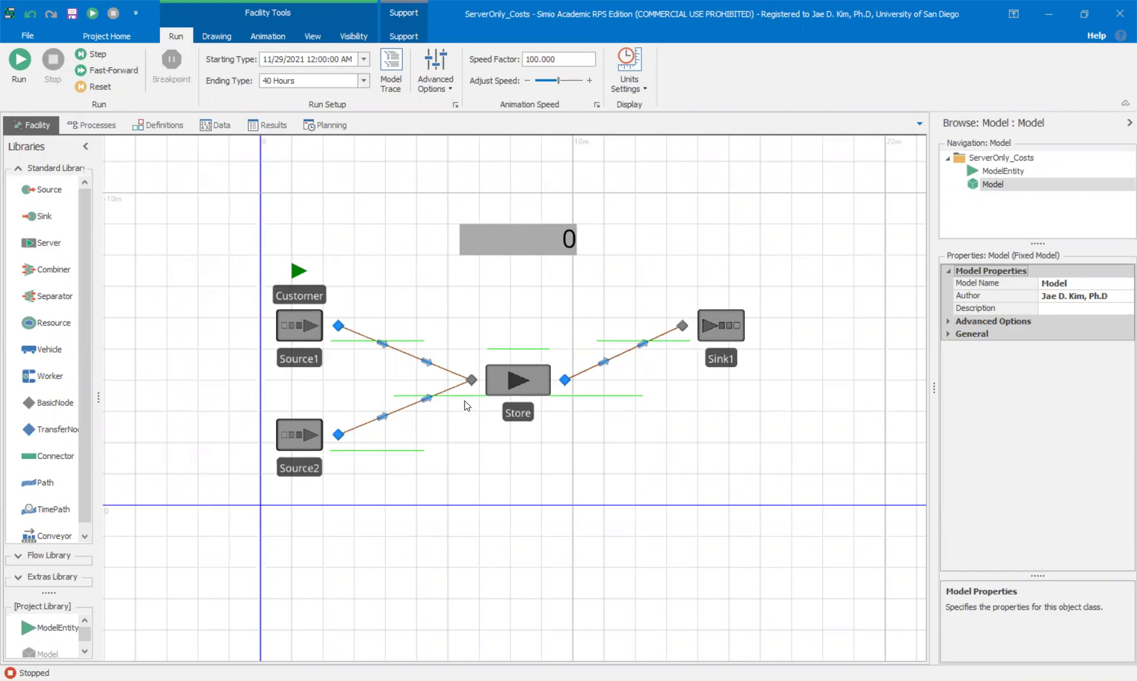
# Review the Store server's properties and its Store_Exited and Store_OffShift add-on processes.
pyautogui.click(518, 387)
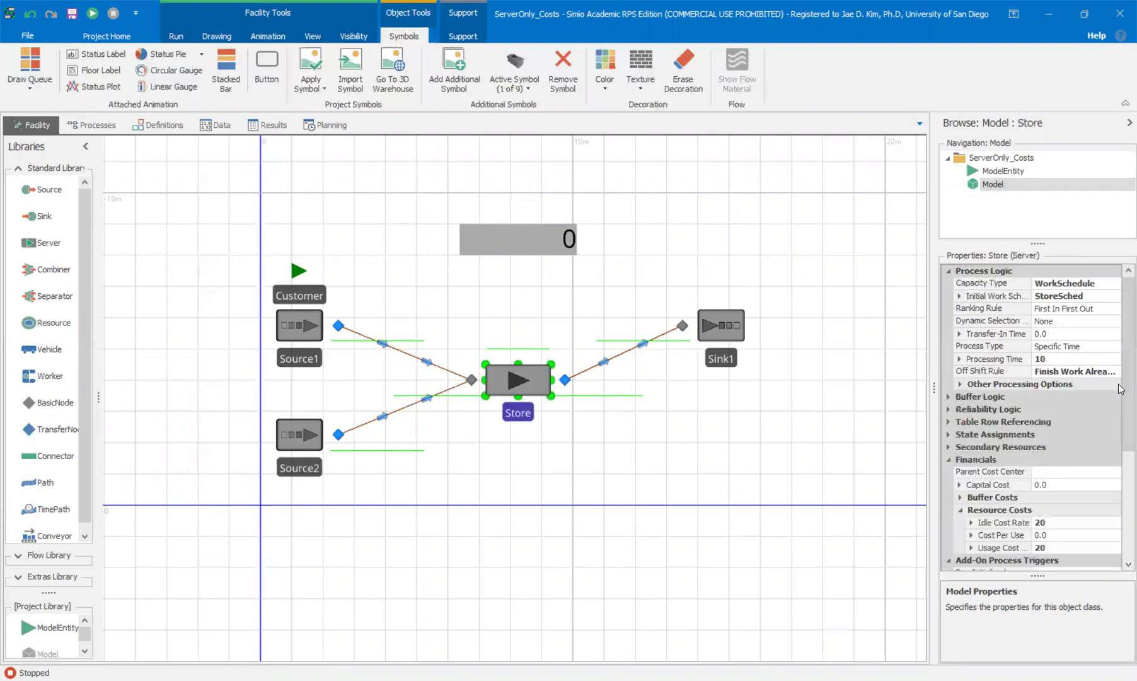
pyautogui.scroll(-5, 1118, 435)
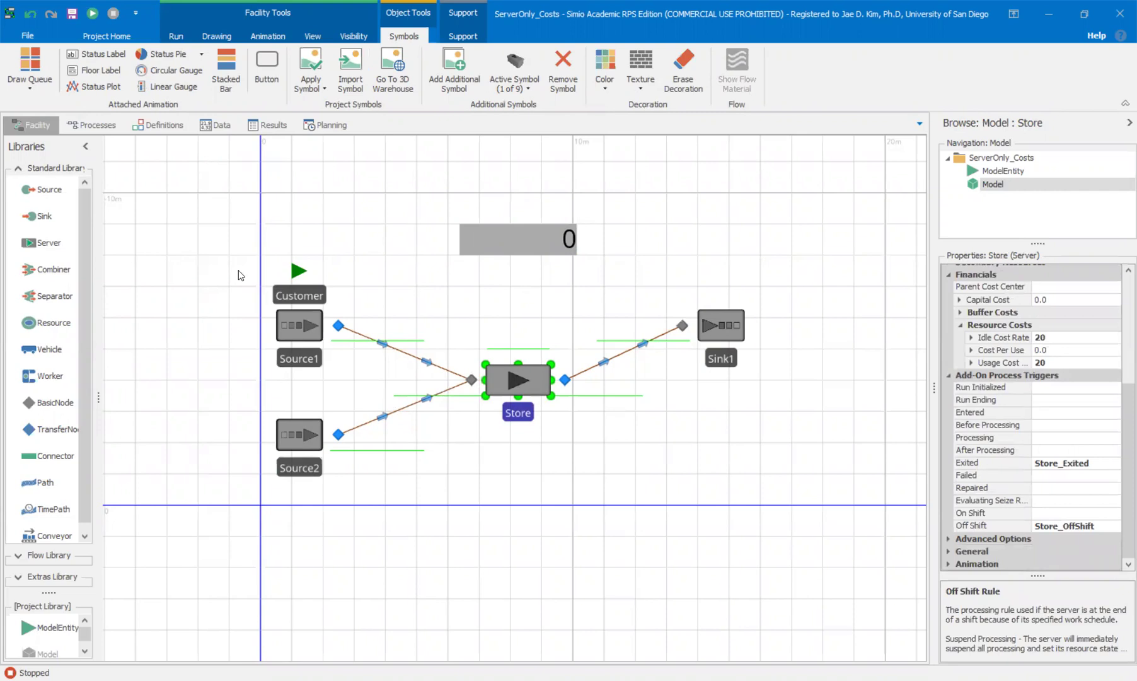
pyautogui.click(111, 130)
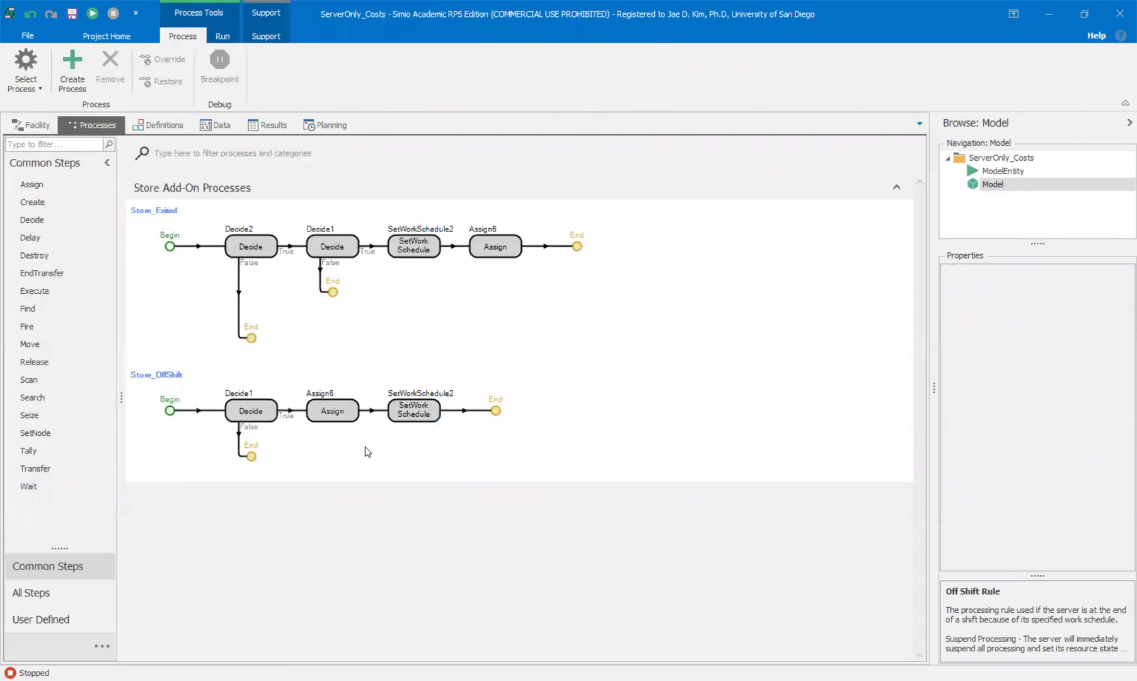
pyautogui.click(28, 126)
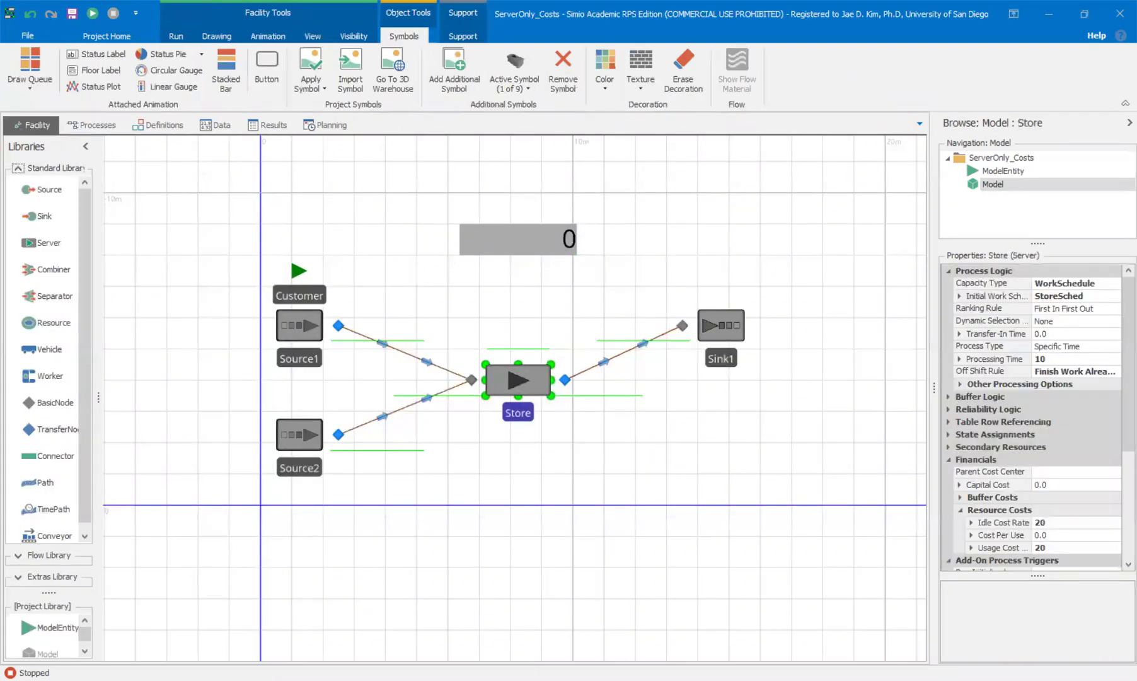
# Run the model to about 6.4 hours, stop and reset it, then select Source2.
pyautogui.click(92, 14)
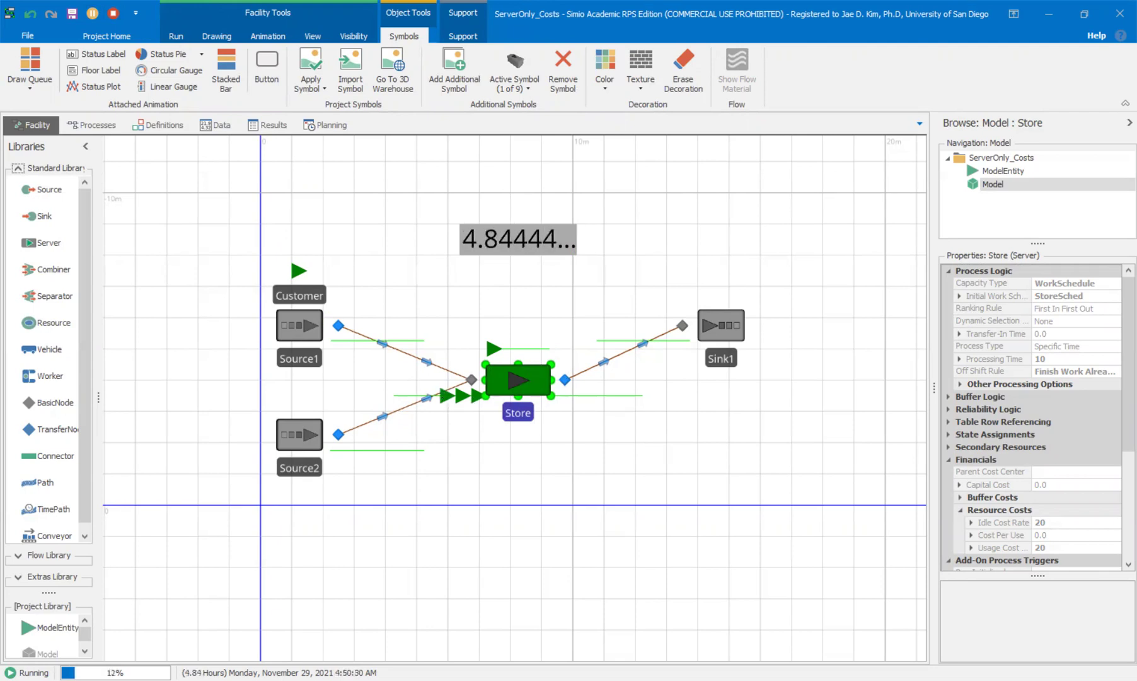
pyautogui.click(92, 14)
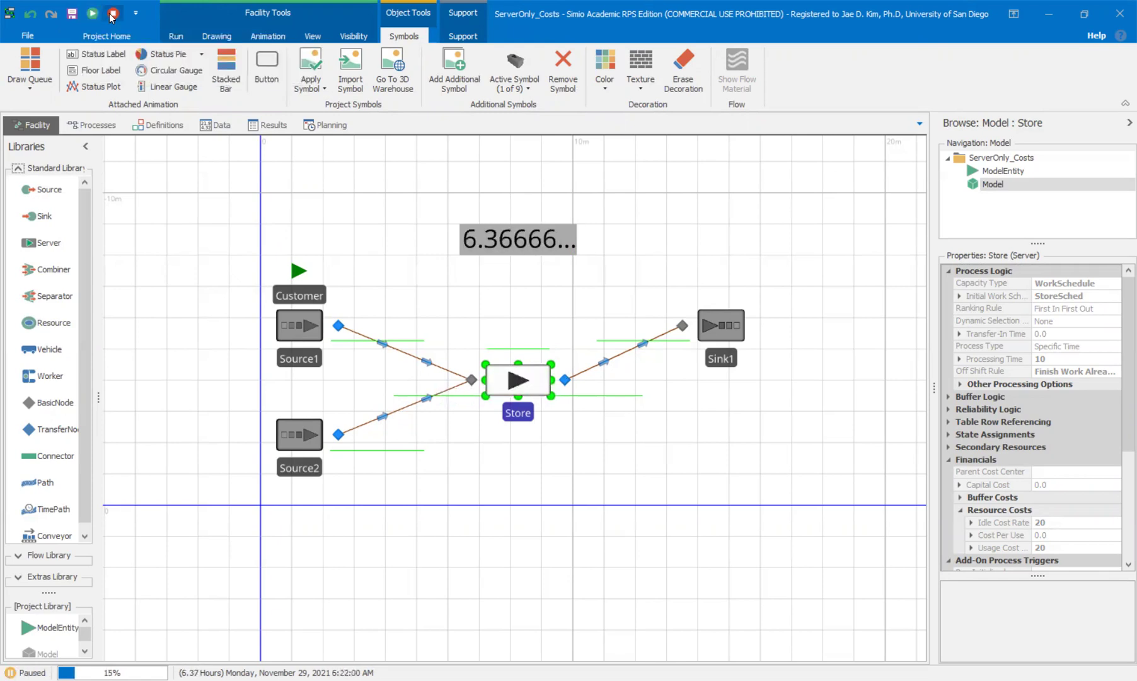
pyautogui.click(112, 15)
pyautogui.click(284, 528)
pyautogui.click(305, 435)
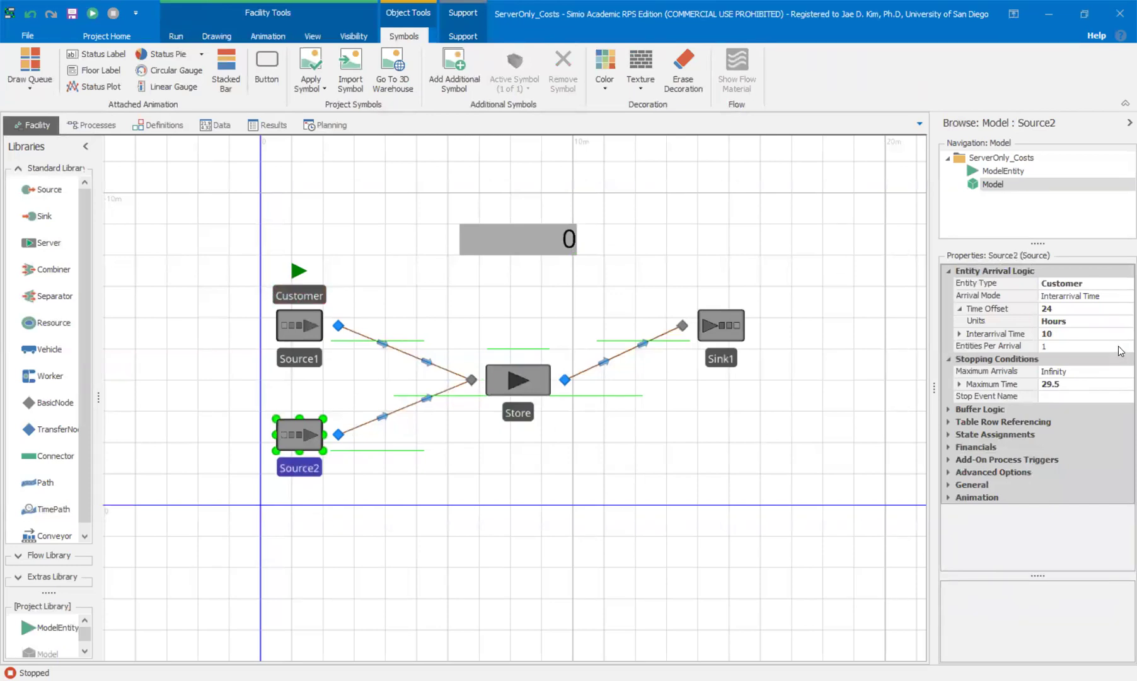
pyautogui.click(291, 324)
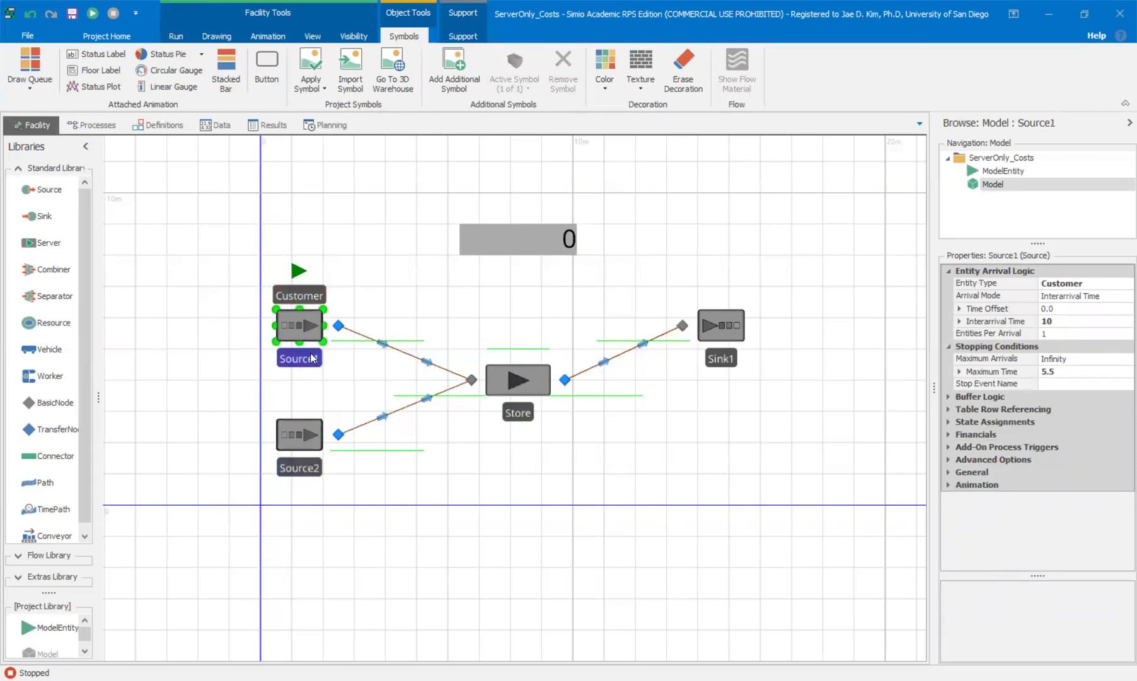
pyautogui.click(298, 440)
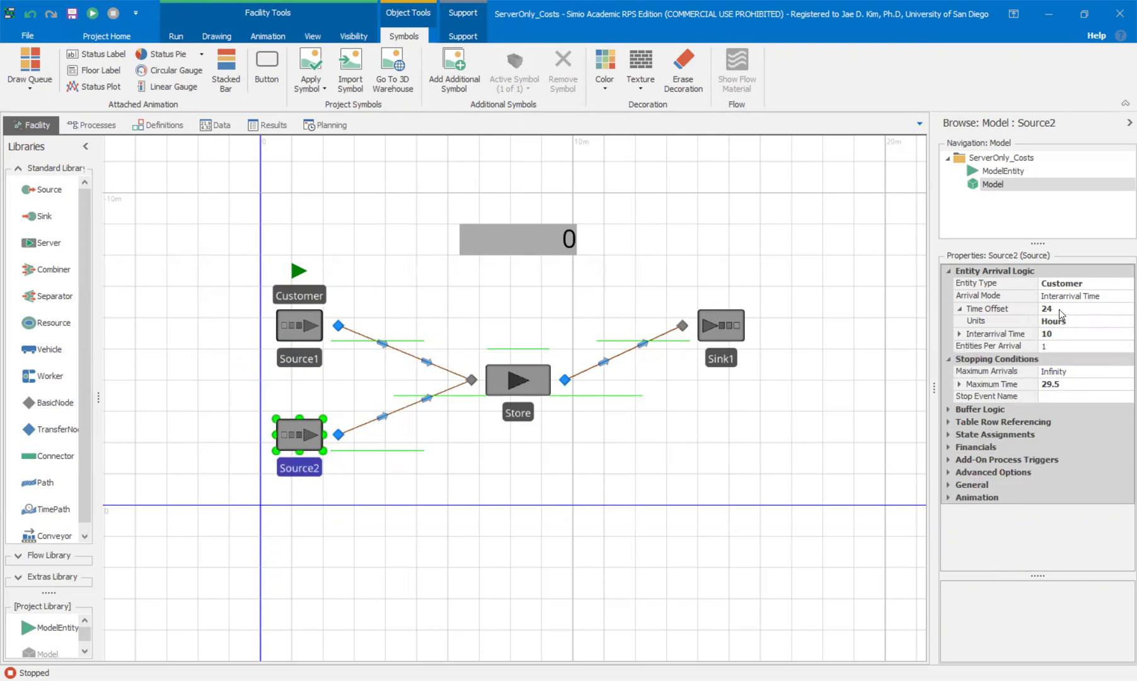
pyautogui.click(308, 328)
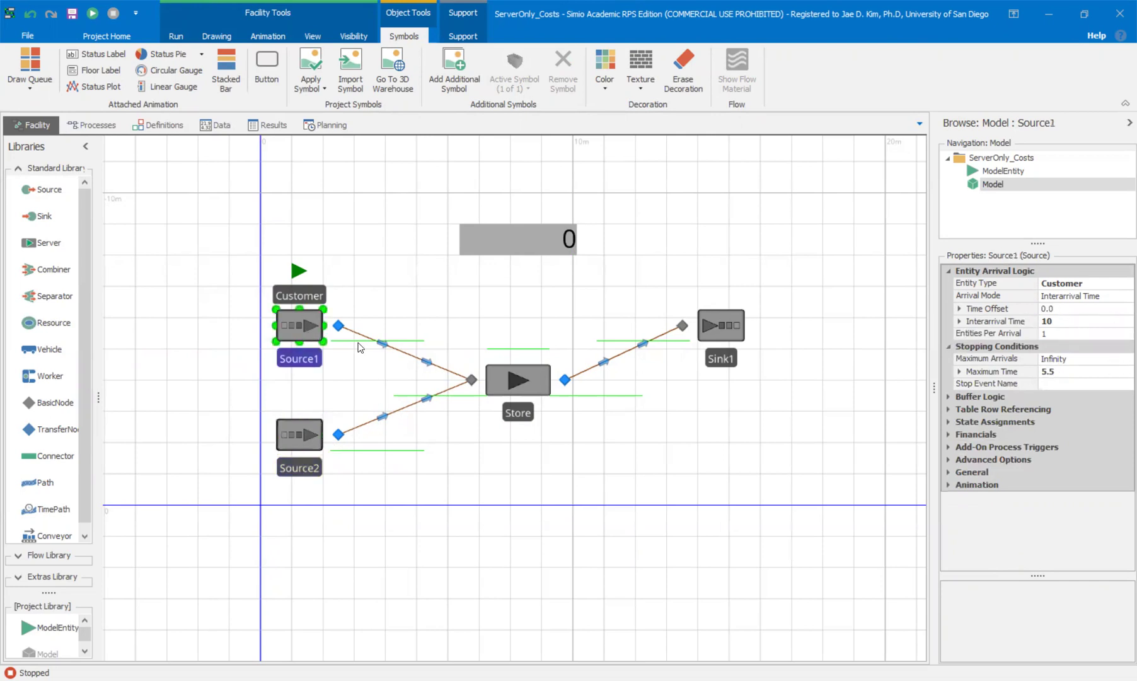
pyautogui.click(301, 448)
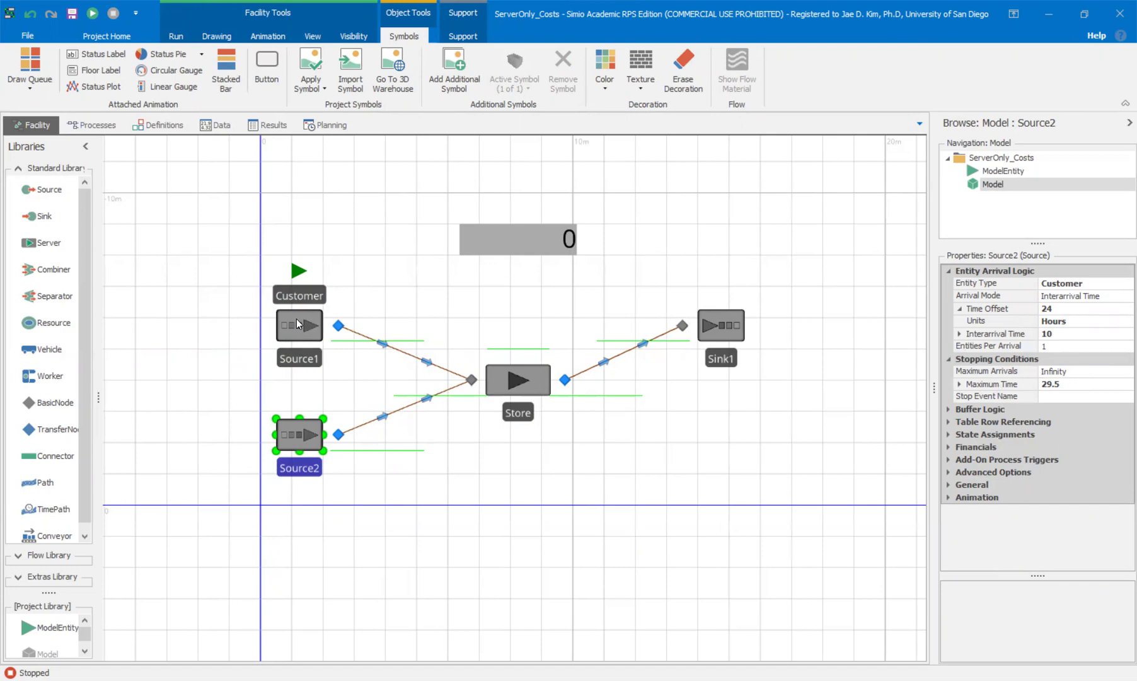
# Select the Store server and review its Financials, starting with Capital Cost.
pyautogui.click(540, 380)
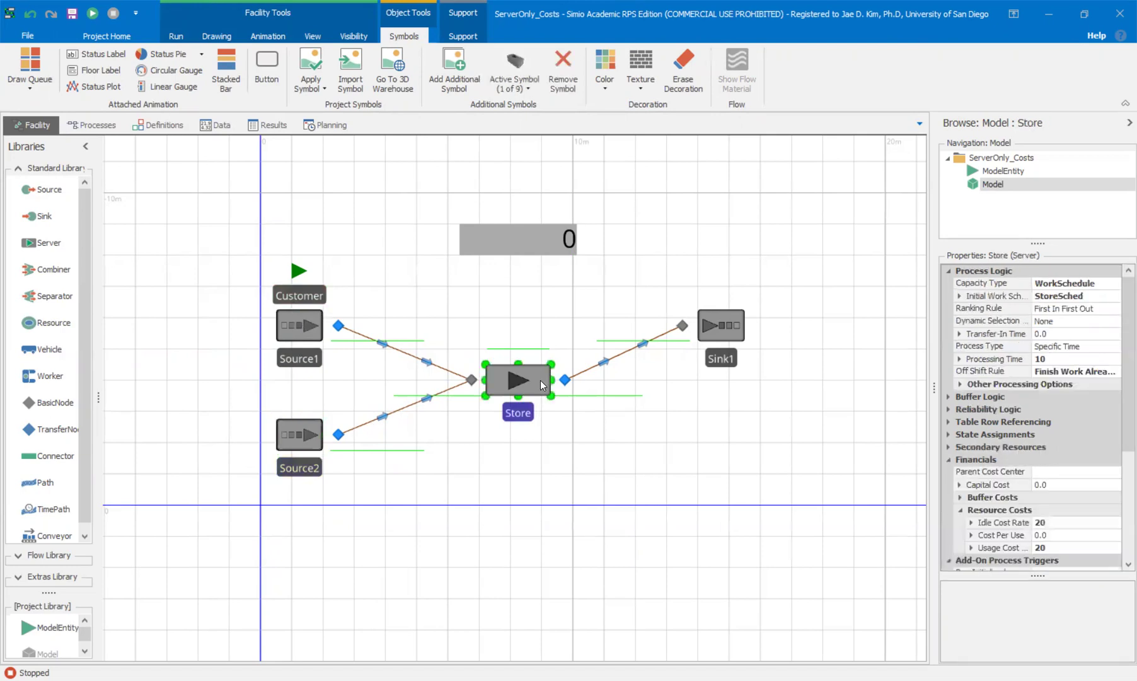
pyautogui.click(590, 467)
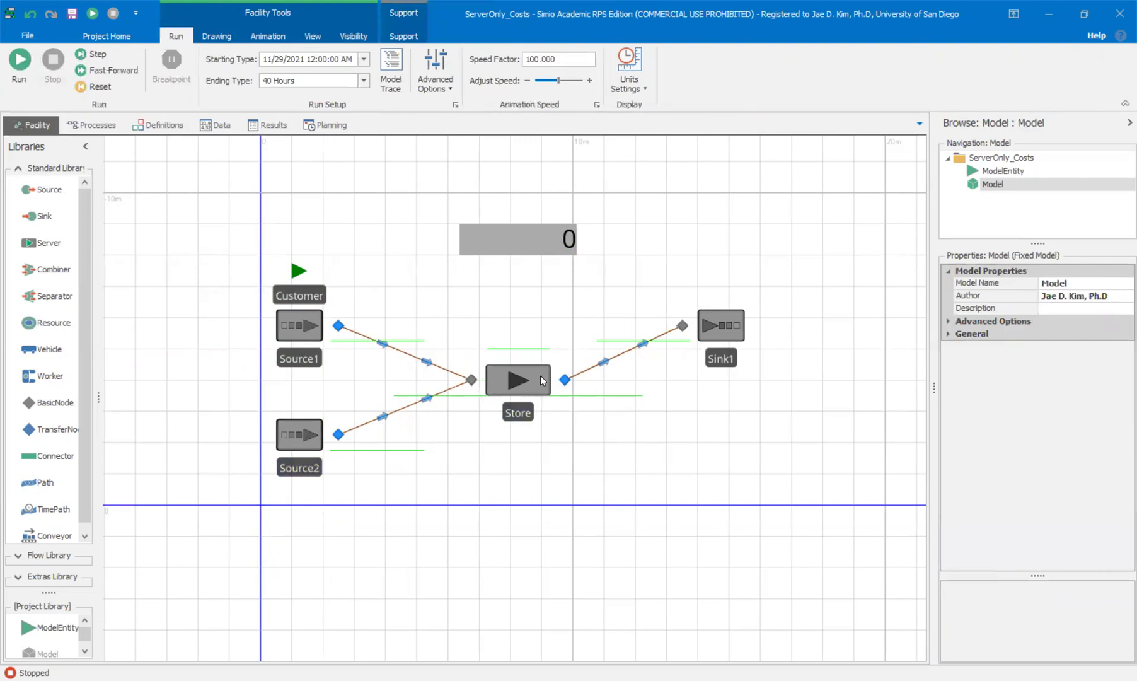
pyautogui.moveTo(595, 455); pyautogui.dragTo(560, 448)
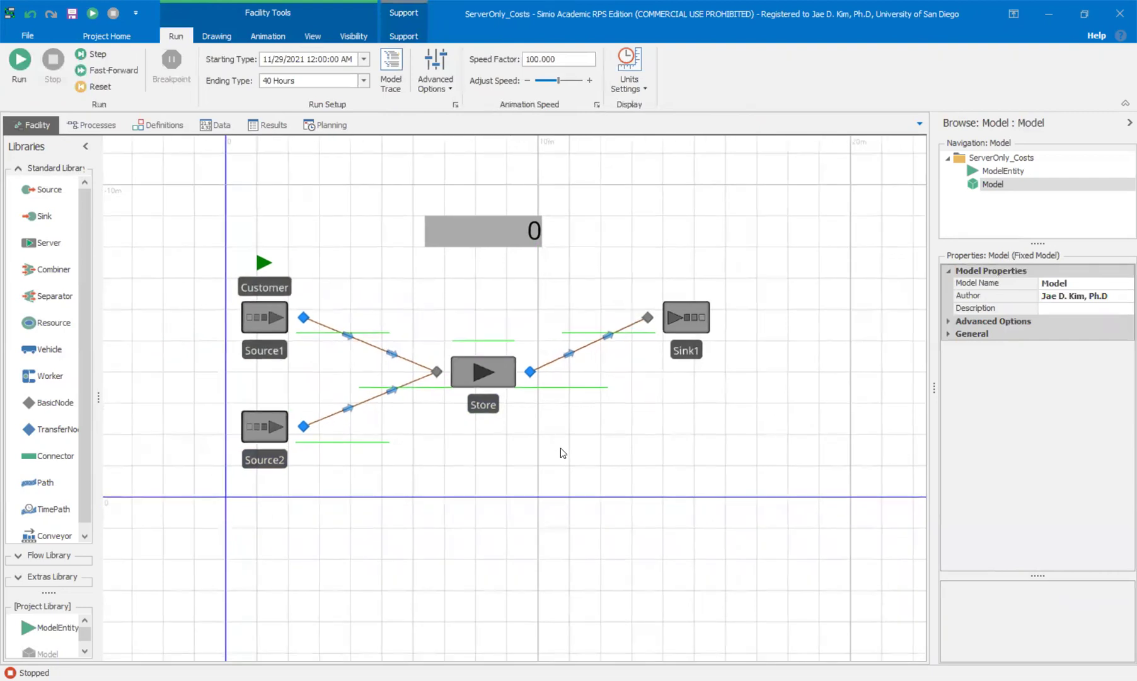
pyautogui.click(468, 377)
pyautogui.scroll(-3, 1104, 492)
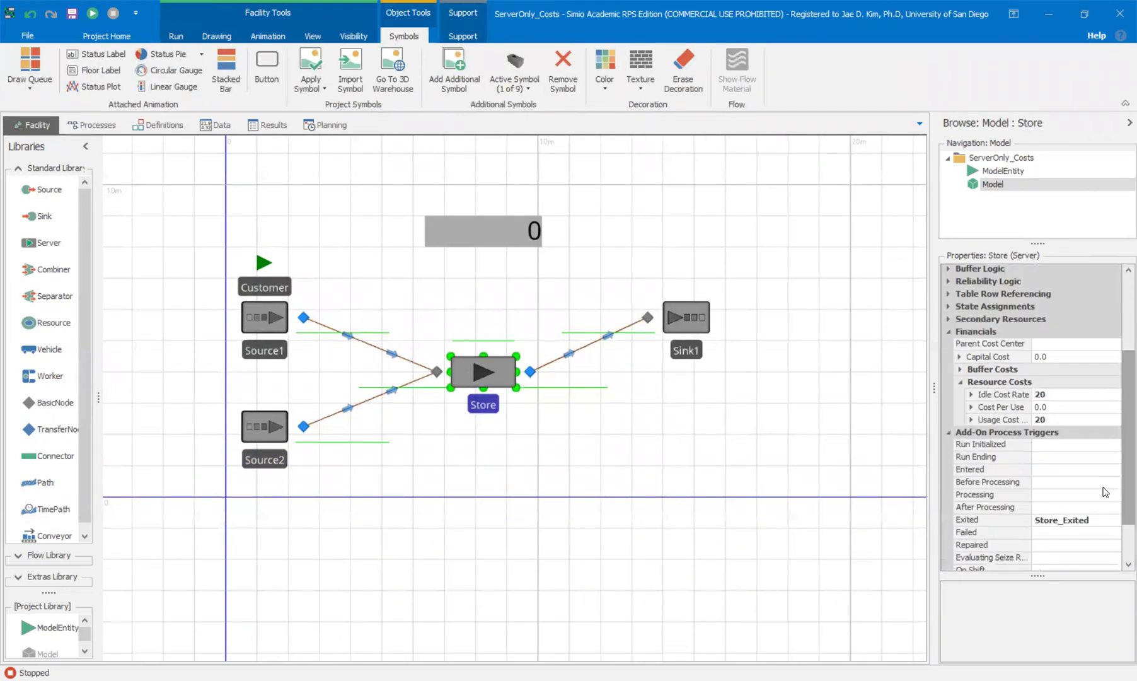
pyautogui.click(948, 435)
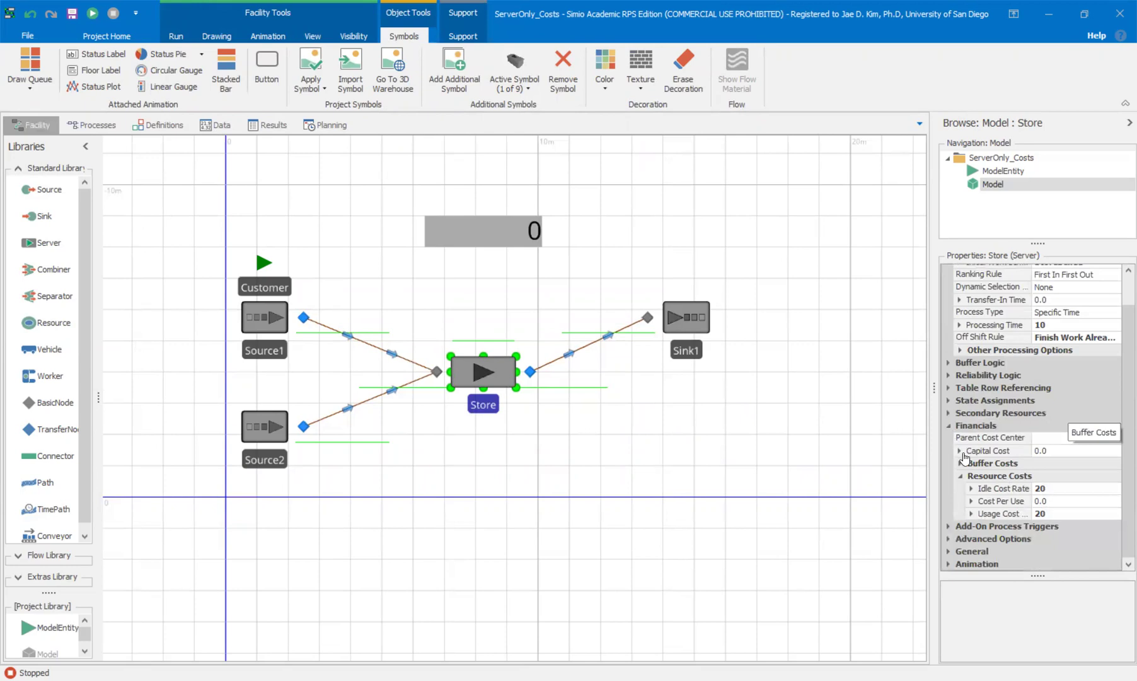
pyautogui.click(1008, 452)
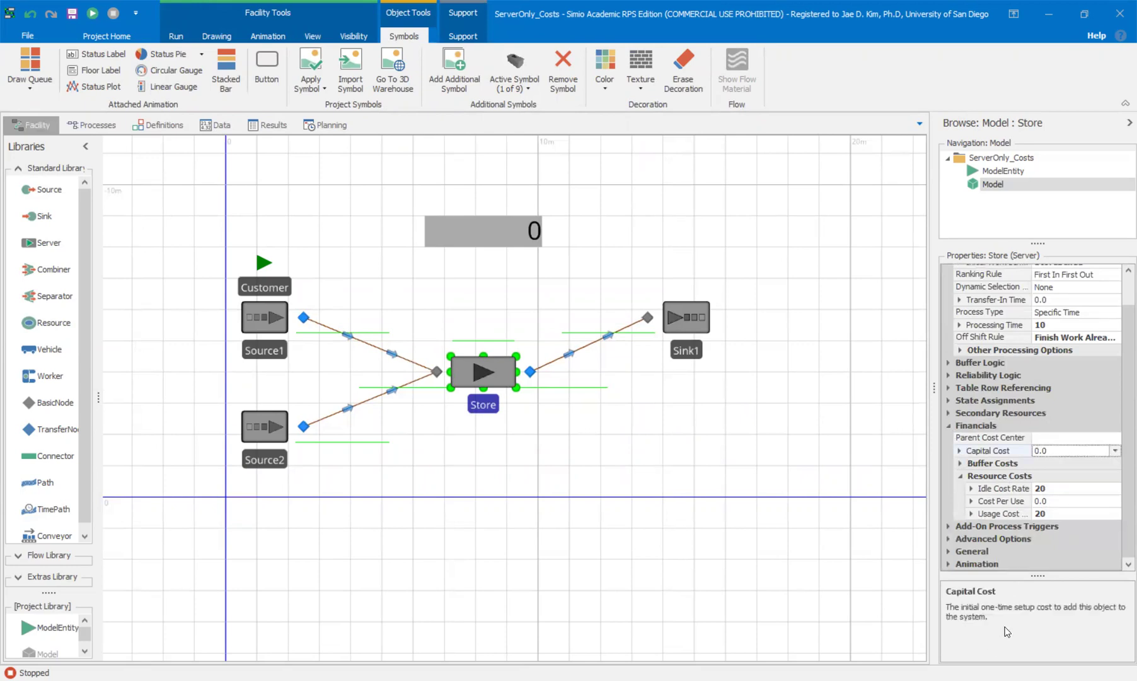
# Review Store's input and output Buffer Costs, Idle Cost Rate 20 and Cost Per Use 0.0.
pyautogui.doubleClick(983, 463)
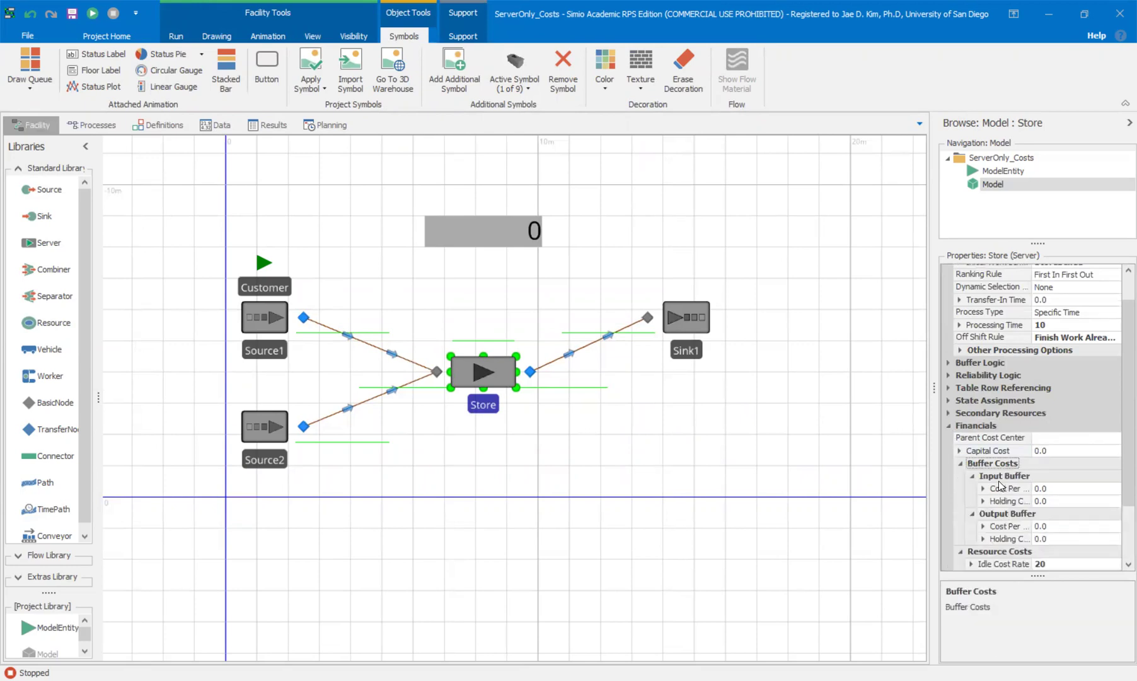
pyautogui.click(995, 478)
pyautogui.click(997, 514)
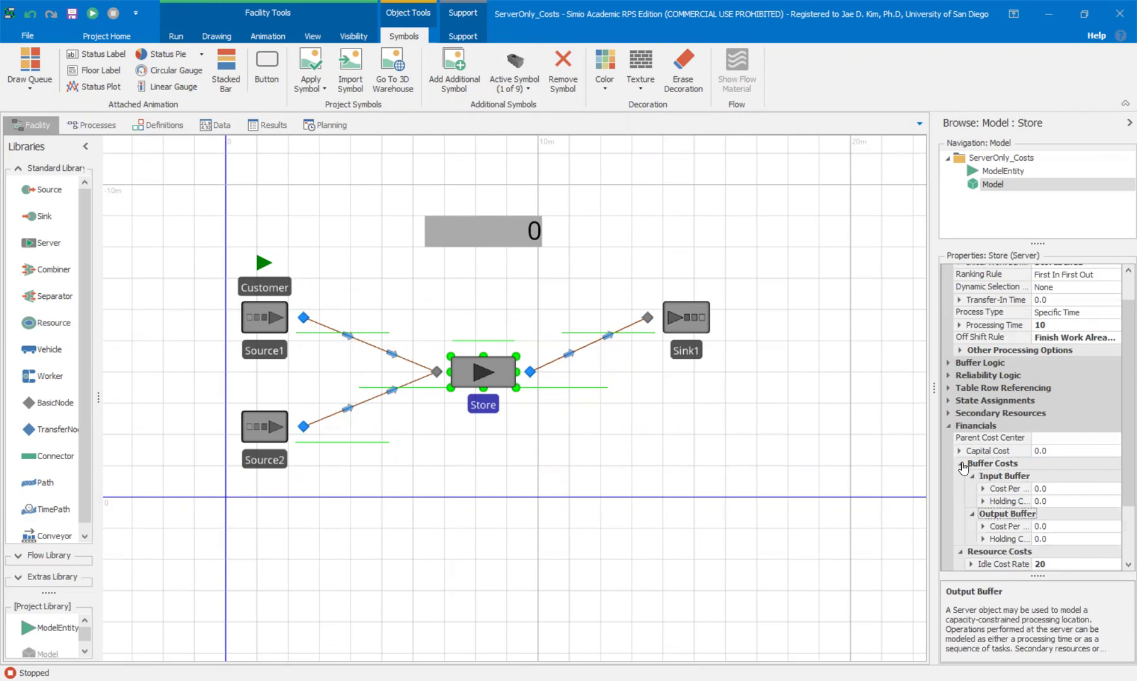
pyautogui.click(962, 466)
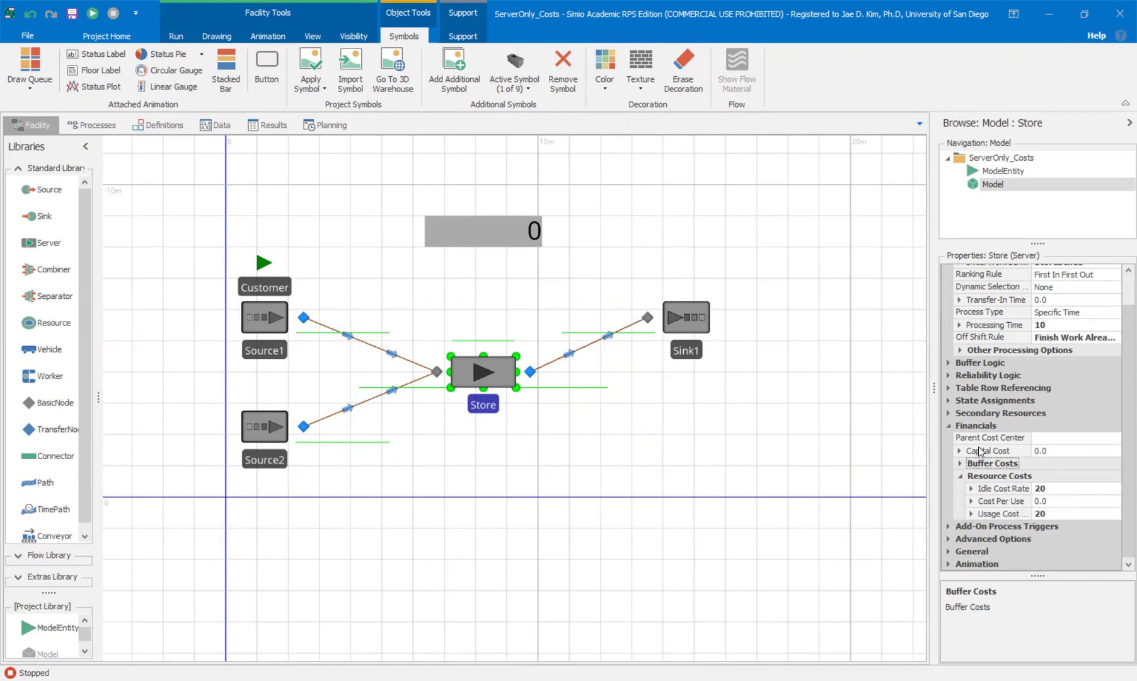
pyautogui.click(990, 489)
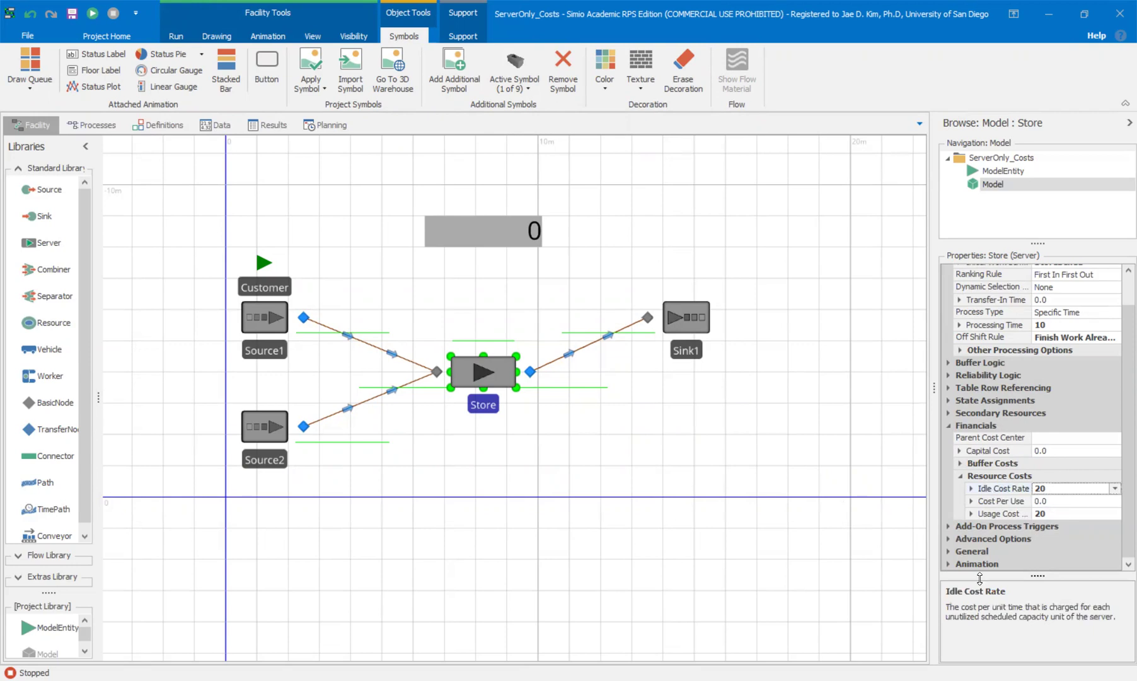
pyautogui.click(1002, 503)
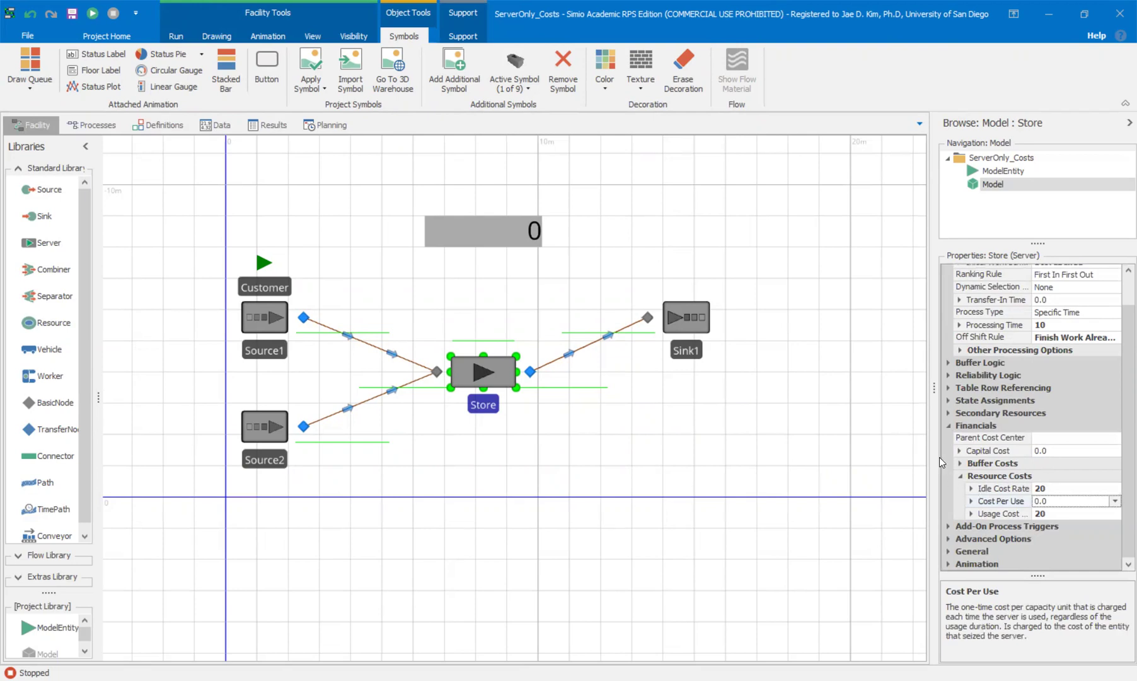
# Widen the Properties panel and reselect Store to read Usage Cost Rate 20.
pyautogui.moveTo(931, 393); pyautogui.dragTo(836, 390)
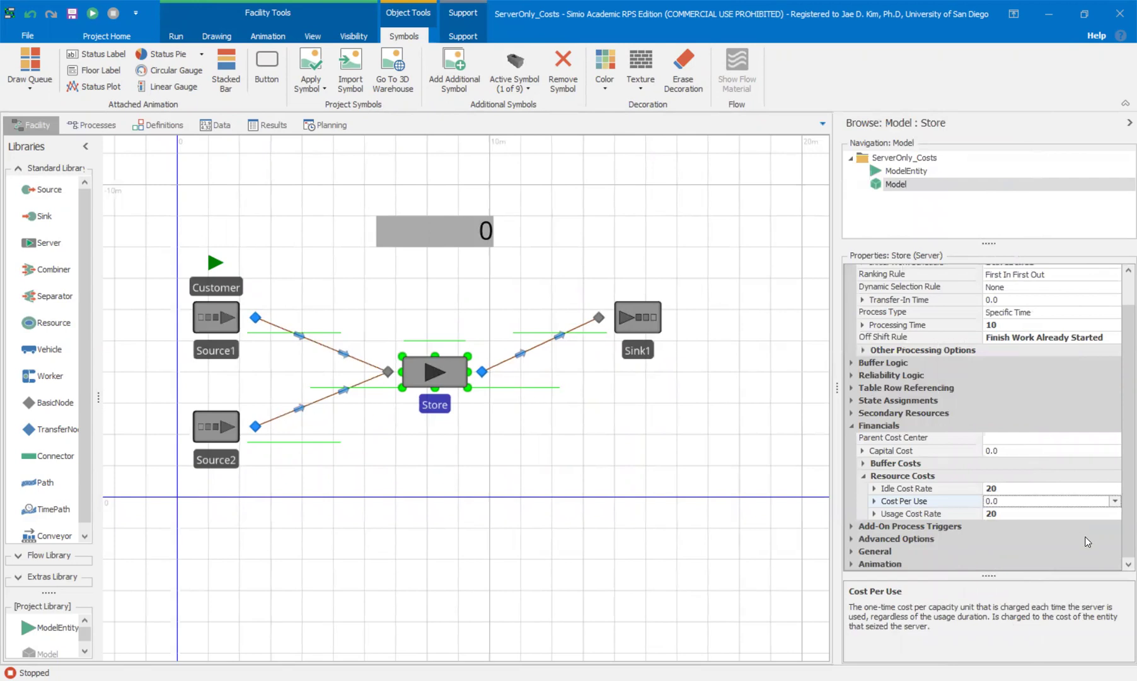
pyautogui.moveTo(485, 440); pyautogui.dragTo(542, 440)
pyautogui.click(490, 378)
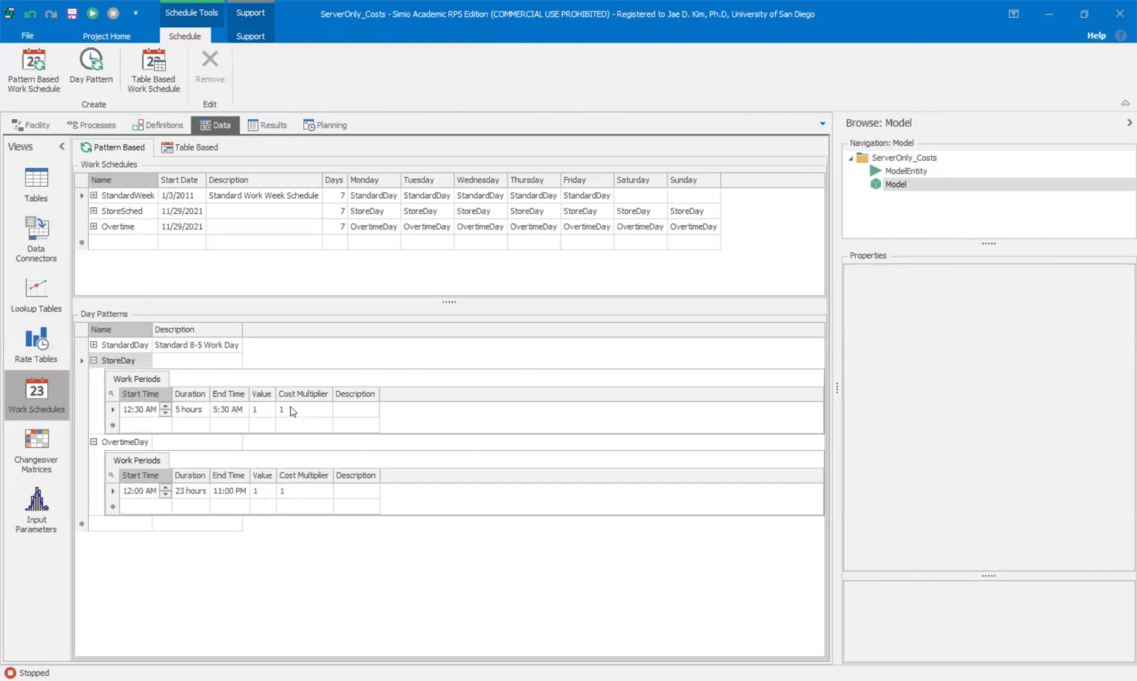
# Fast-forward the store model through all 40 hours and bring up its results.
pyautogui.click(34, 123)
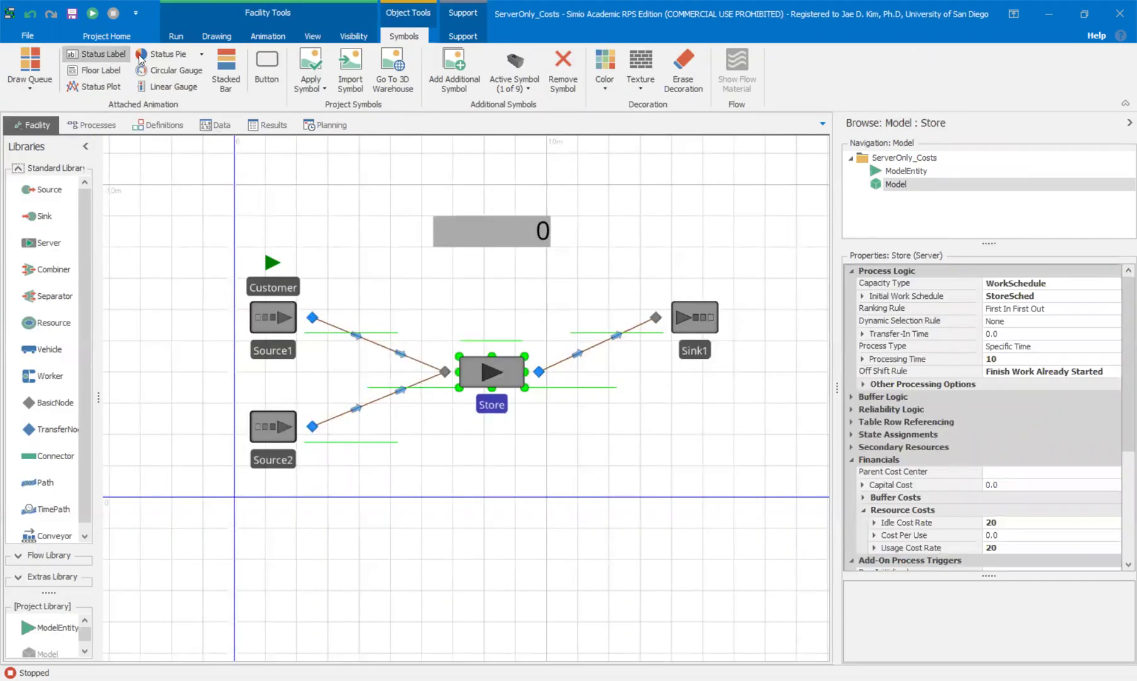
pyautogui.click(176, 38)
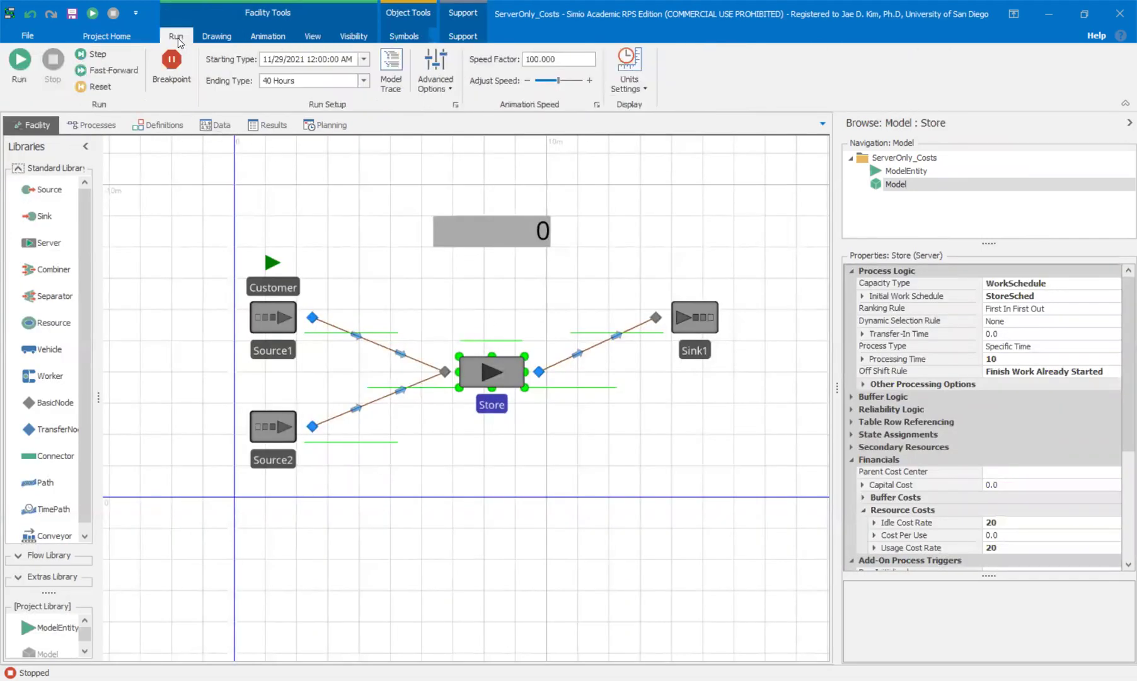
pyautogui.click(134, 75)
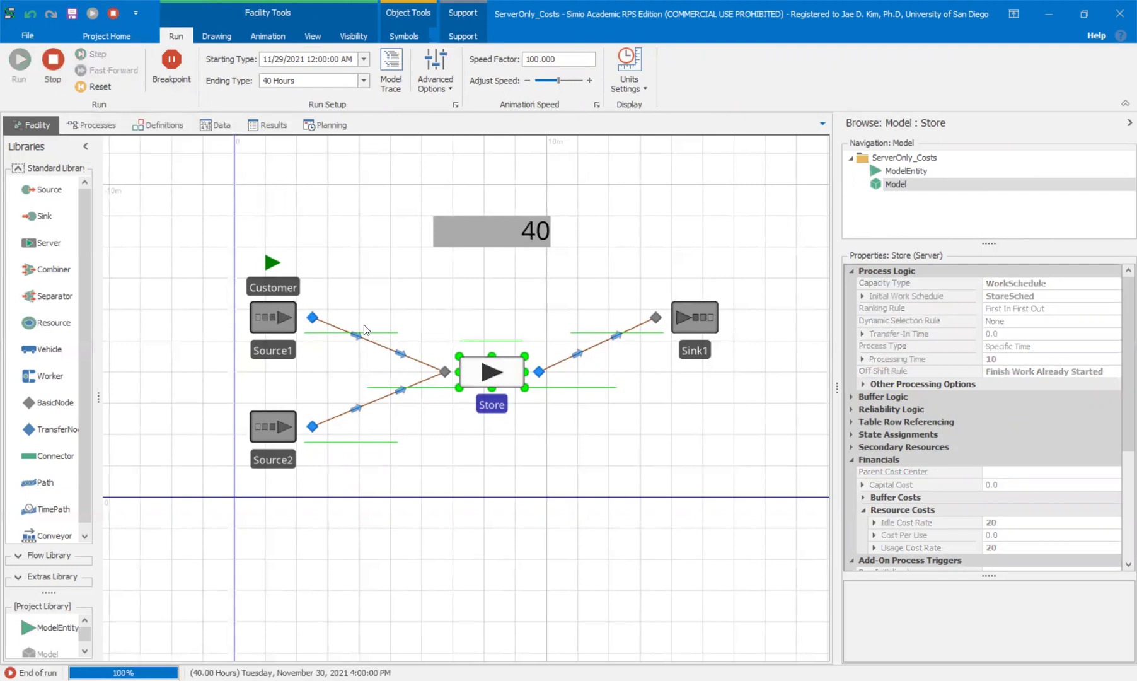
pyautogui.click(269, 124)
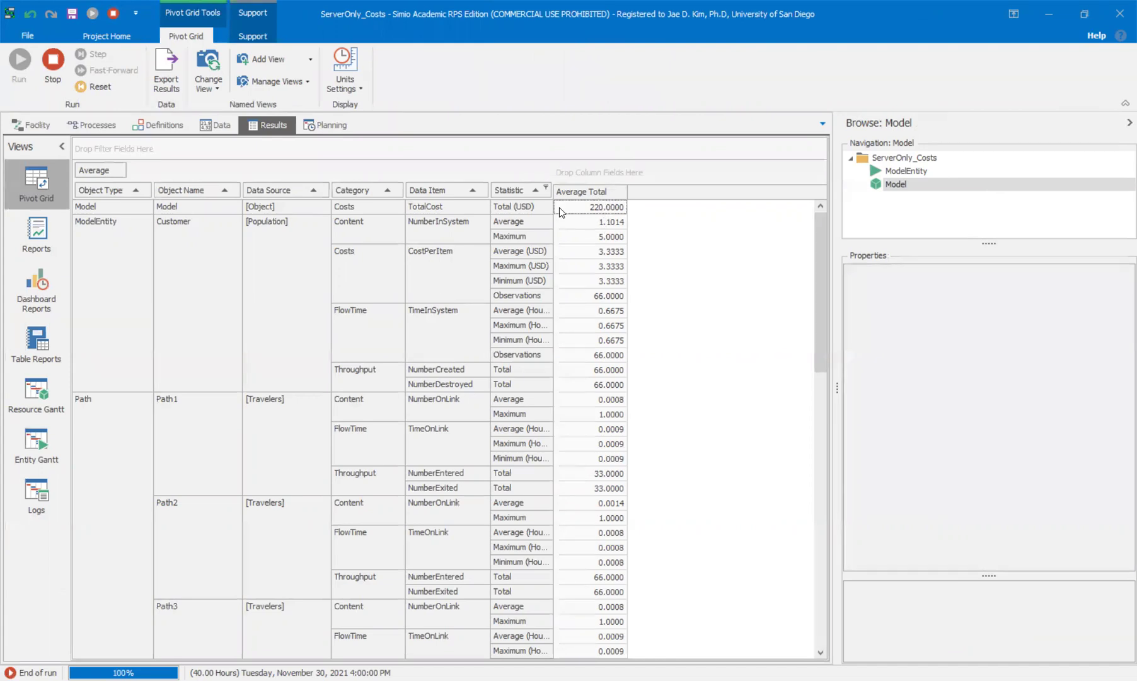
# Note the 220 USD total cost, then return to the Facility view.
pyautogui.click(49, 123)
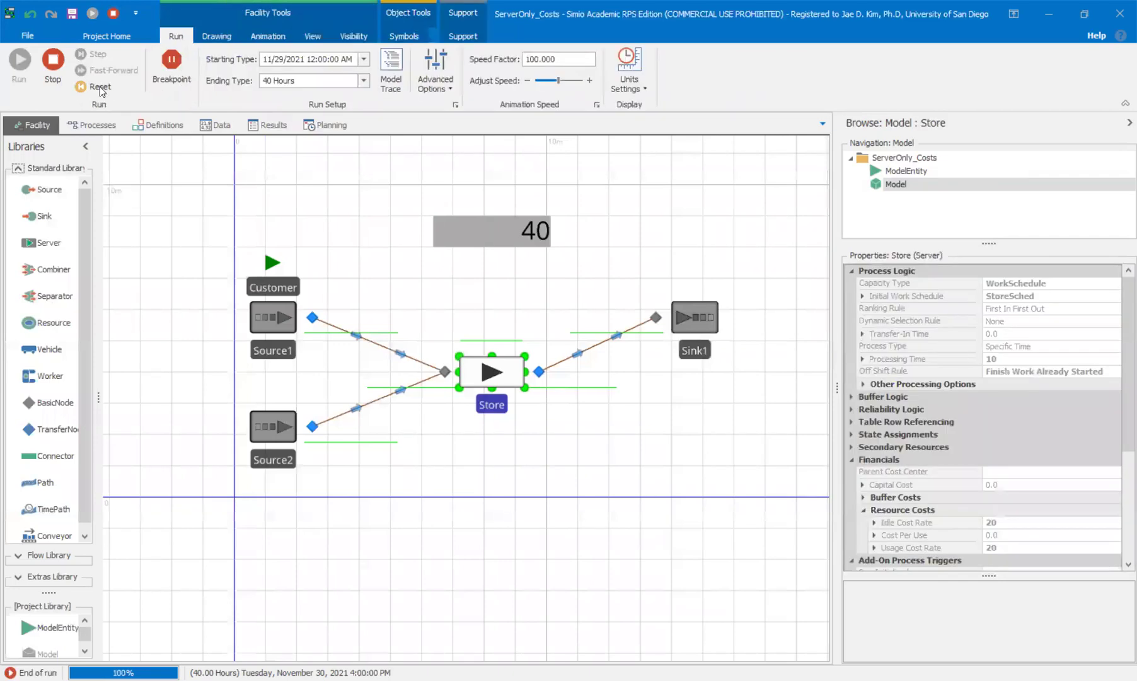
# Reset the finished run to time zero and view the Work Schedules data.
pyautogui.click(59, 70)
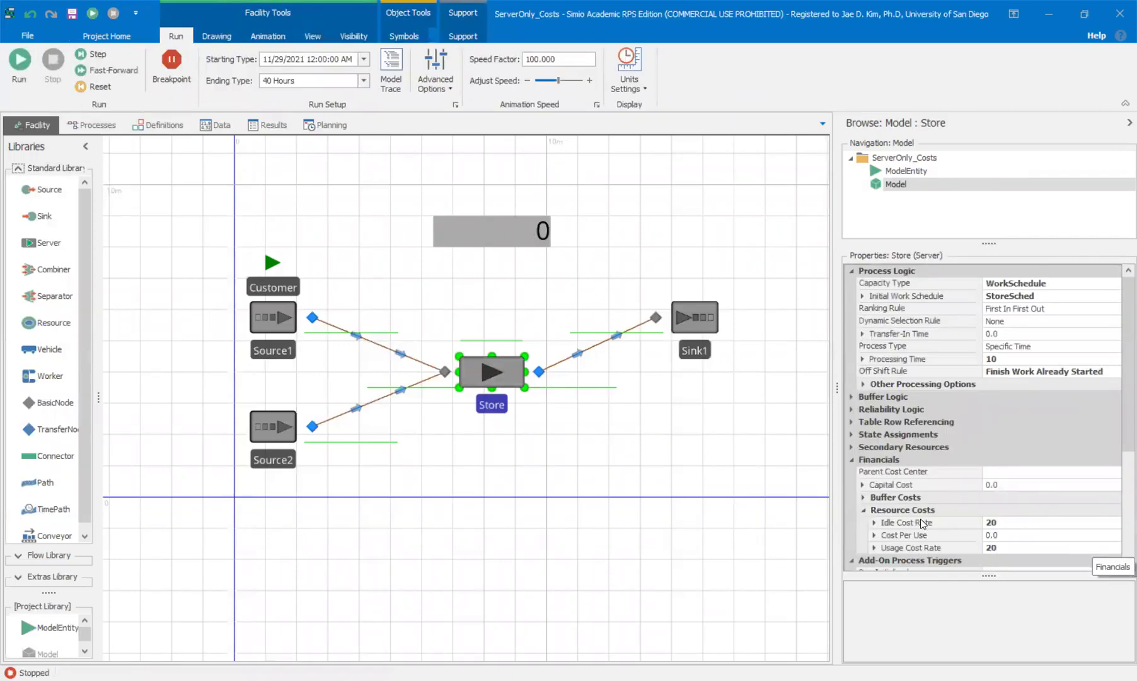
pyautogui.moveTo(1127, 397); pyautogui.dragTo(1128, 458)
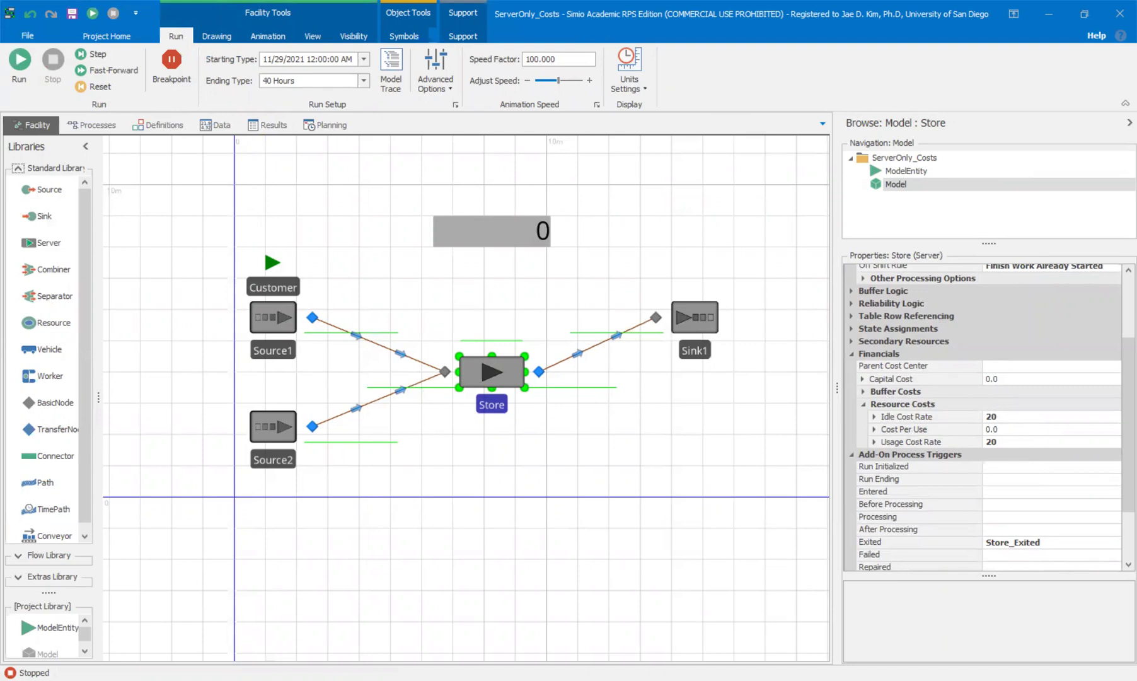
pyautogui.click(216, 125)
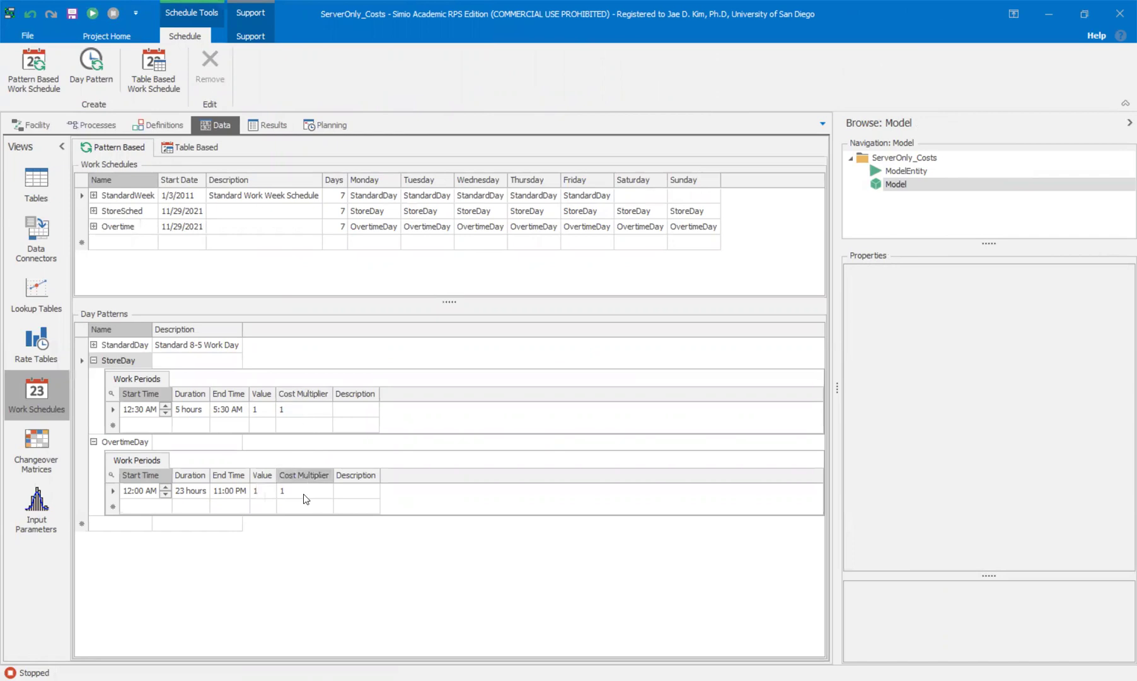
# Check Store's usage cost rate, then set OvertimeDay's cost multiplier to 1.5.
pyautogui.click(48, 129)
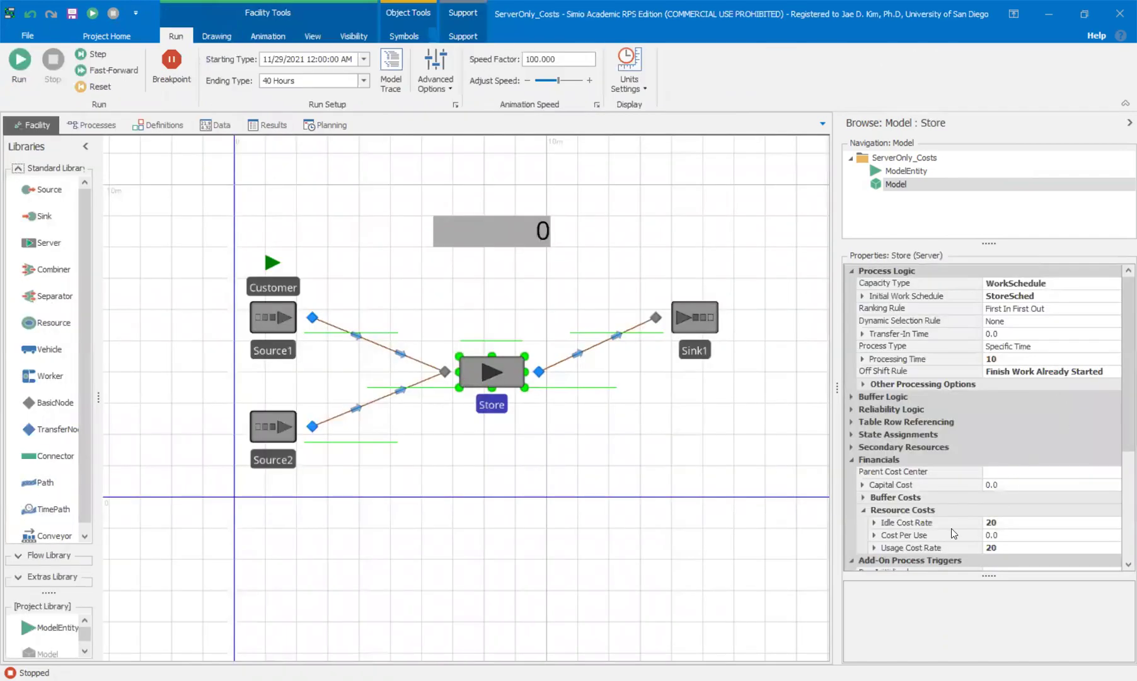
pyautogui.click(945, 548)
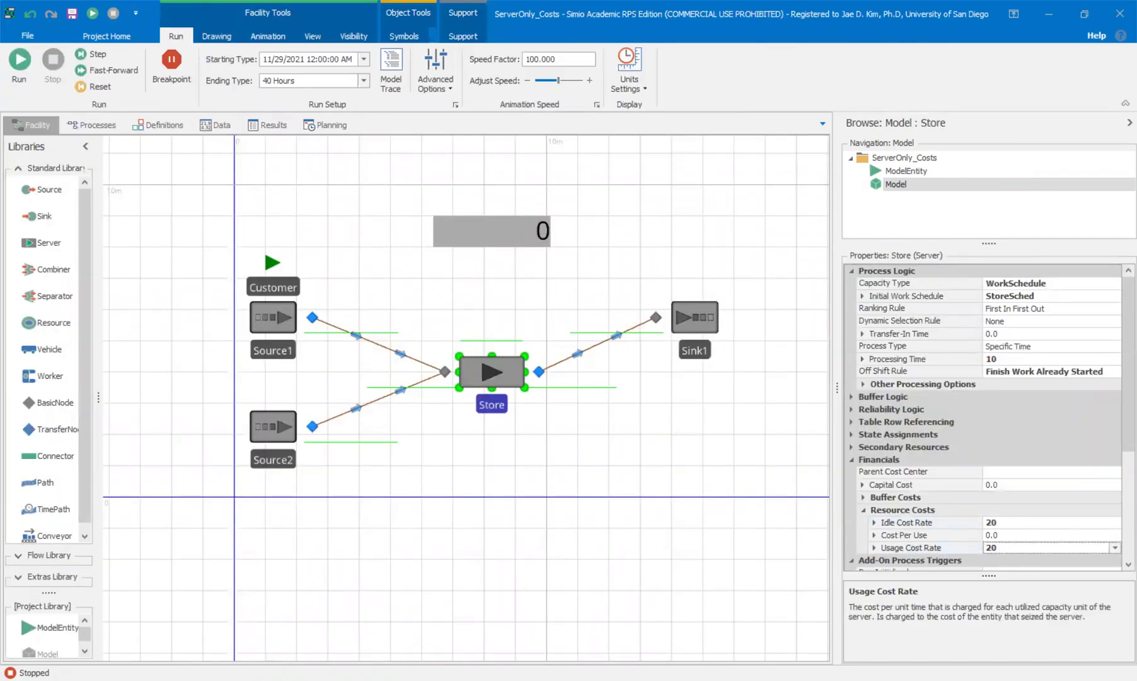
pyautogui.click(214, 124)
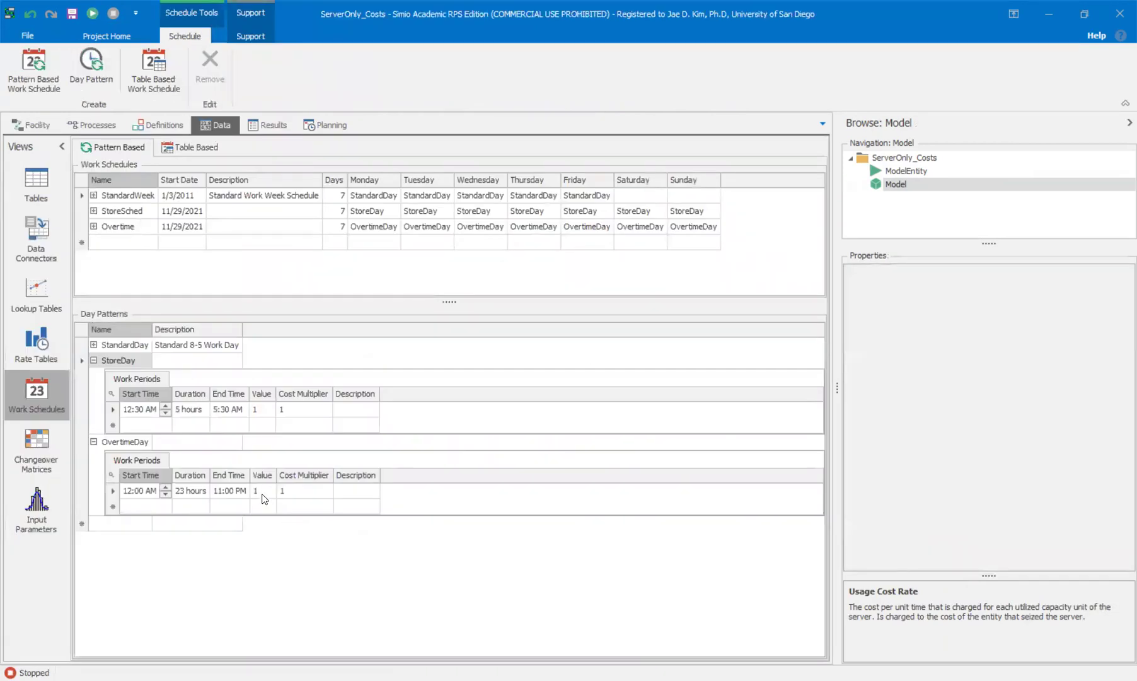
pyautogui.click(264, 496)
pyautogui.click(294, 489)
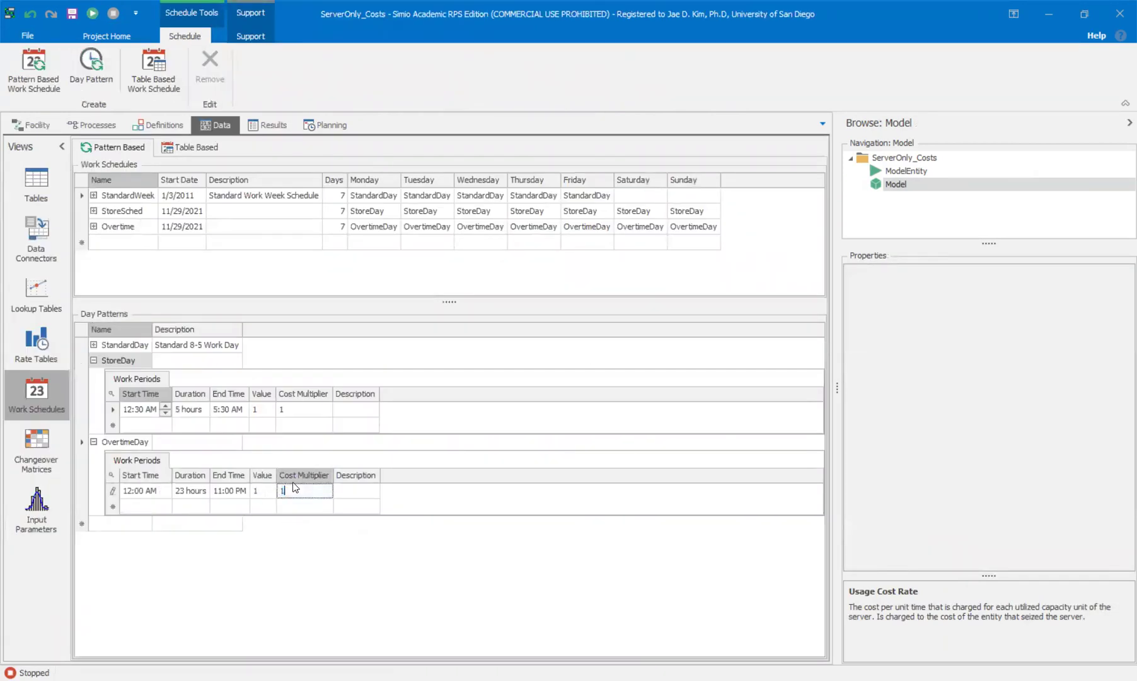
pyautogui.write('.5')
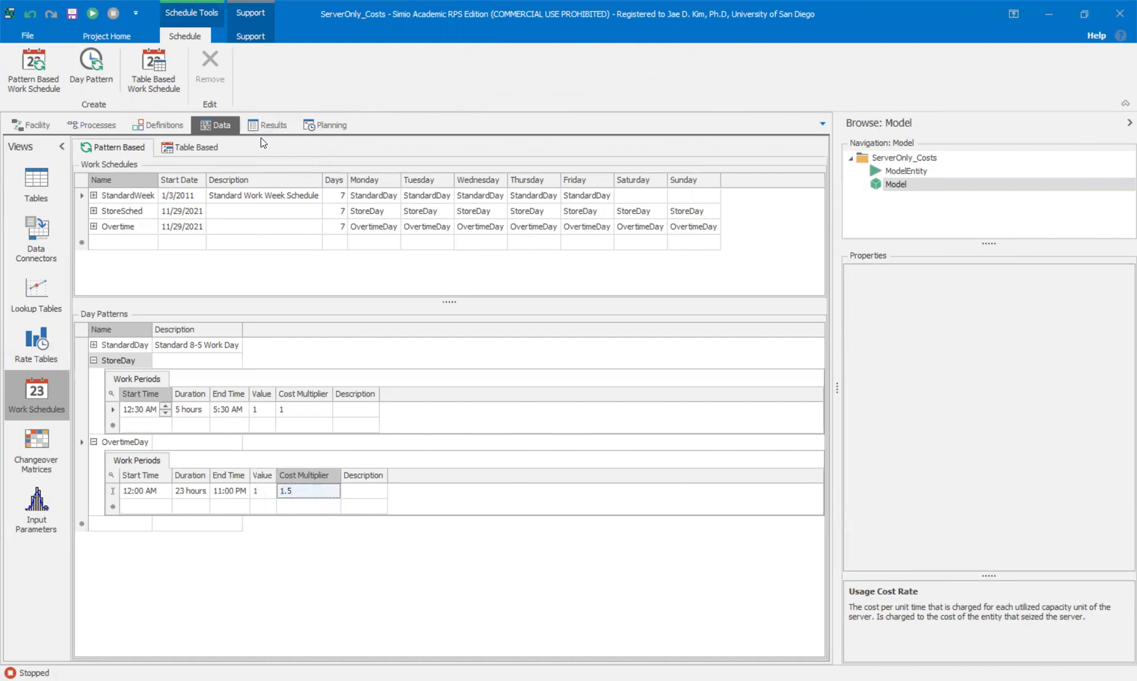
pyautogui.click(266, 126)
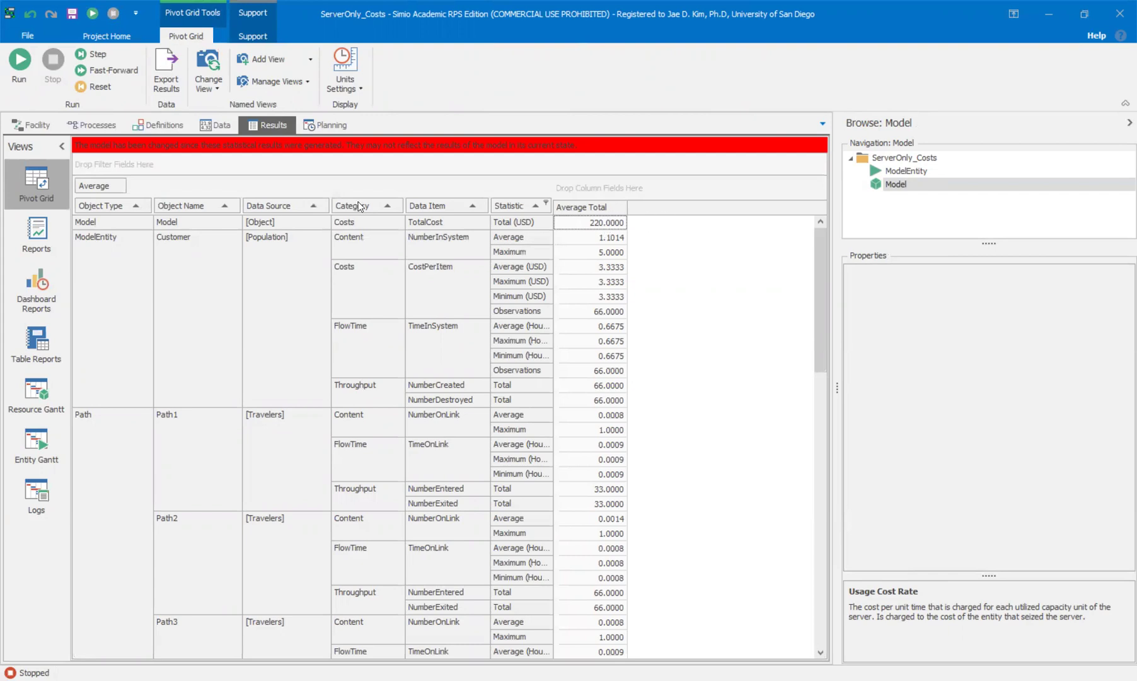
# Fast-forward the rerun to a 230 USD total cost, then return to Work Schedules.
pyautogui.click(123, 72)
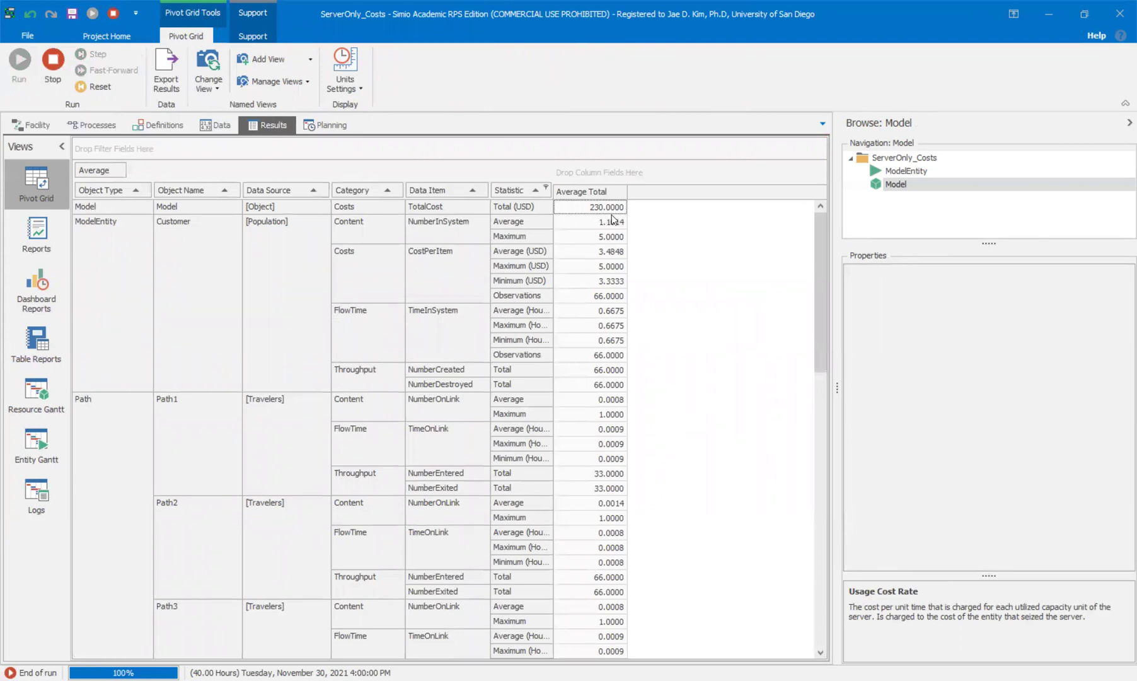
pyautogui.click(148, 128)
pyautogui.click(215, 125)
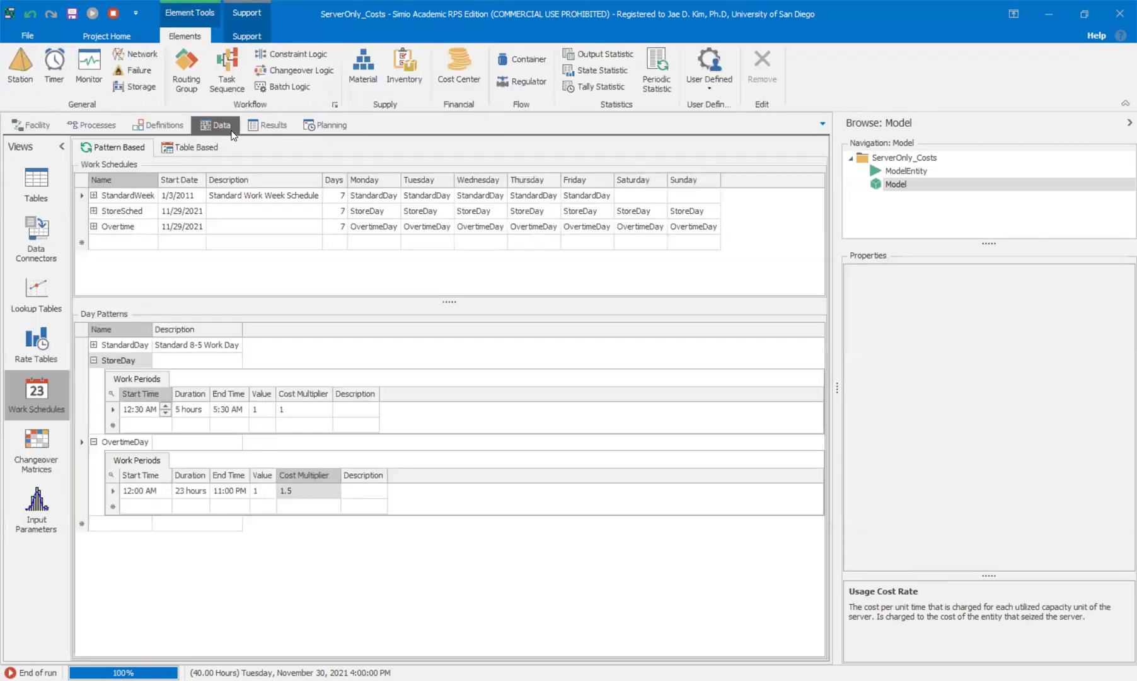
# Set OvertimeDay's cost multiplier to 2, reset and rerun, and view the 240 USD total cost.
pyautogui.click(297, 490)
pyautogui.write('2')
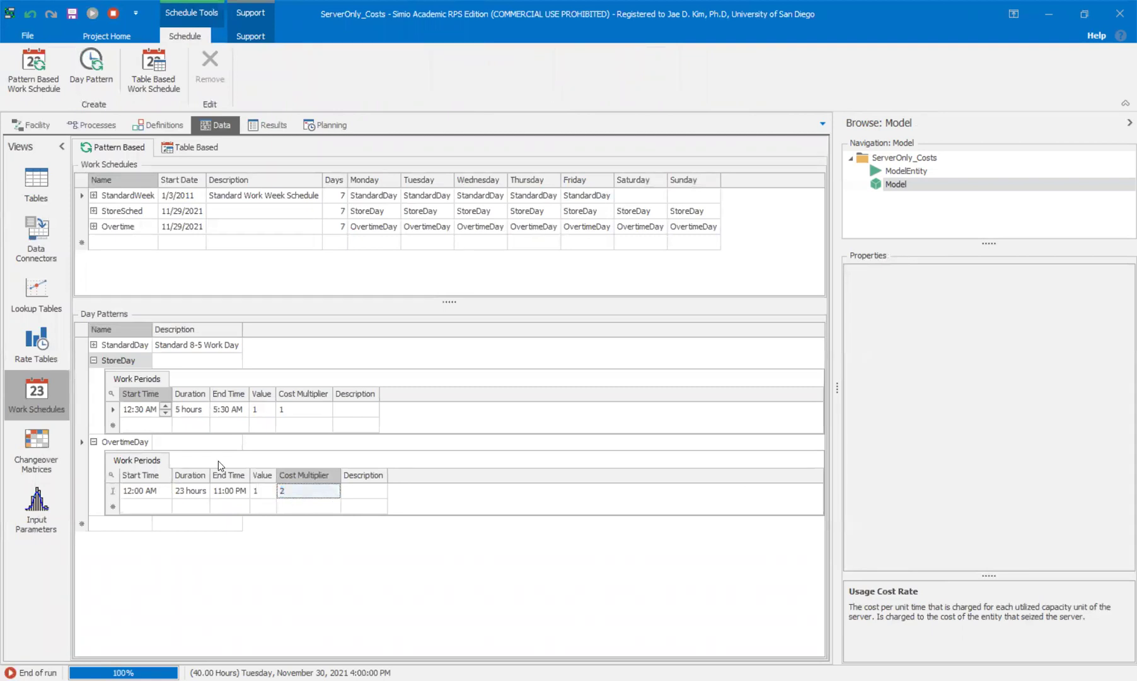
pyautogui.click(28, 125)
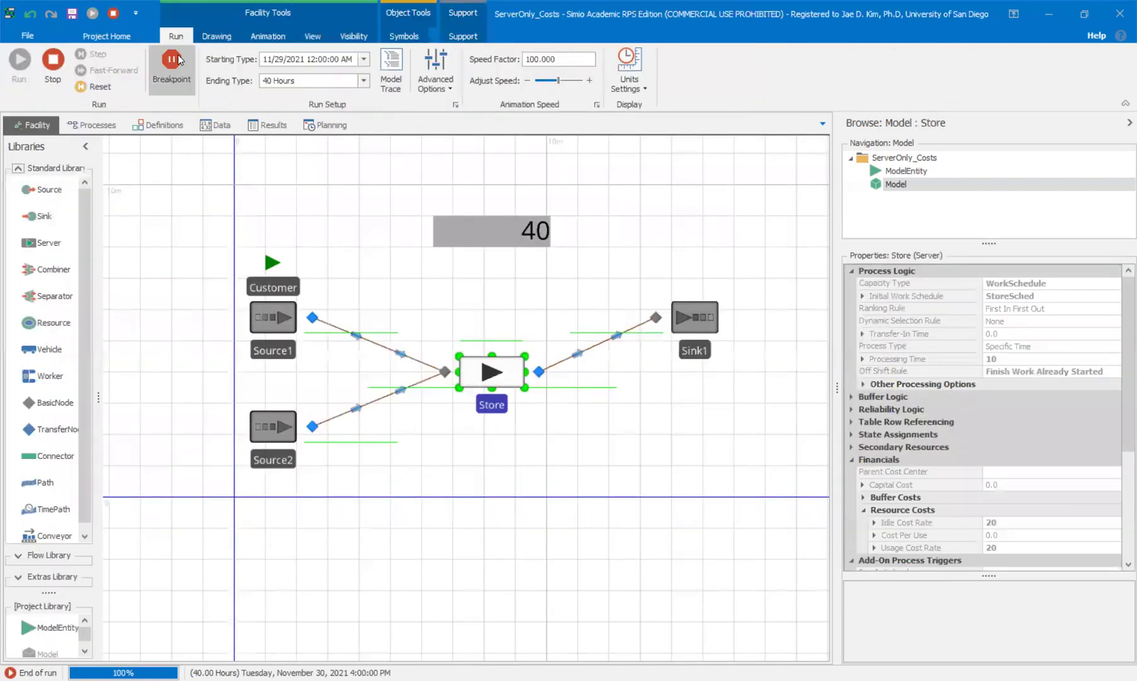
pyautogui.click(98, 87)
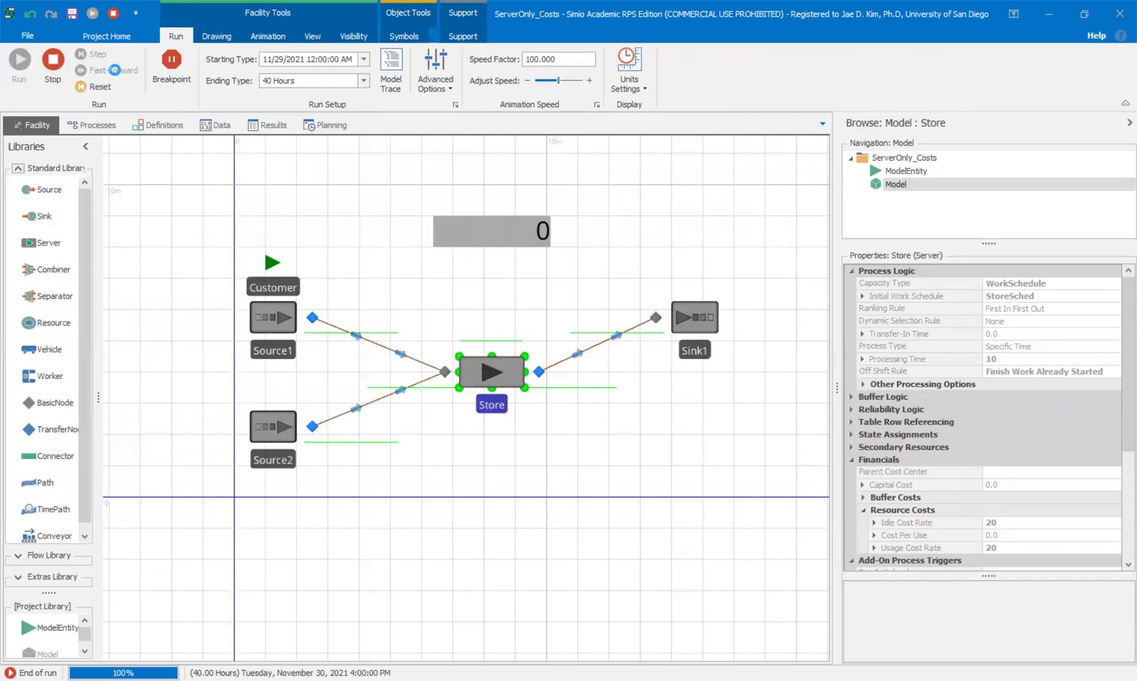
pyautogui.click(110, 70)
pyautogui.click(267, 125)
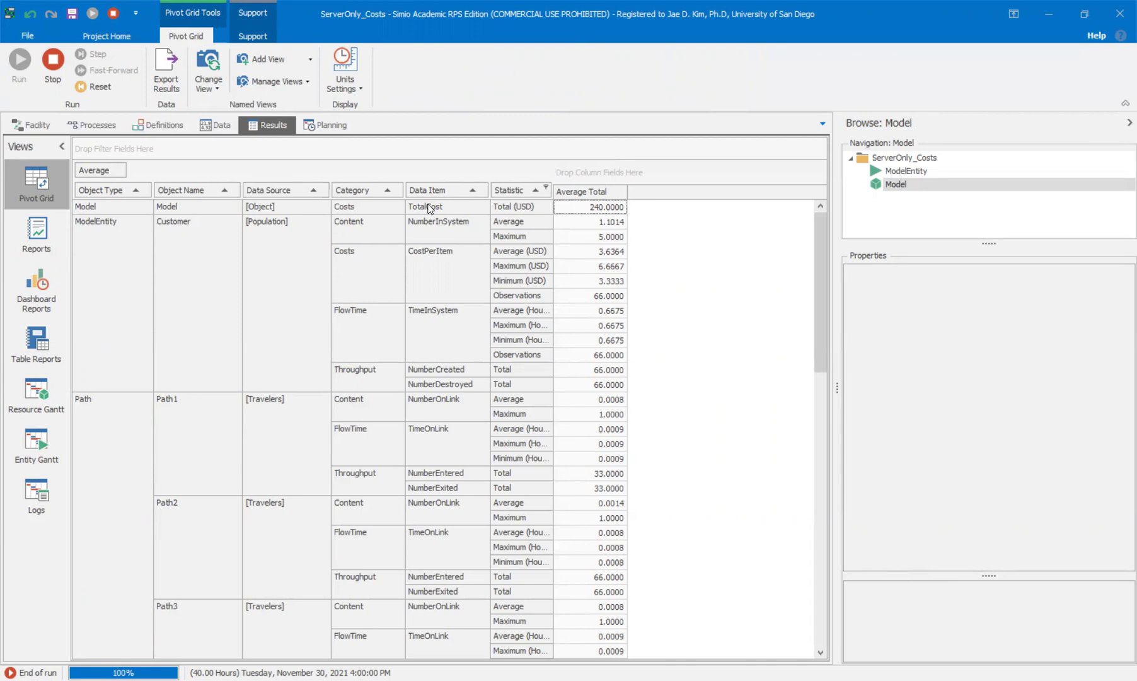
# Leave the Results view, which shows the 240 USD total cost, and return to the model.
pyautogui.click(178, 128)
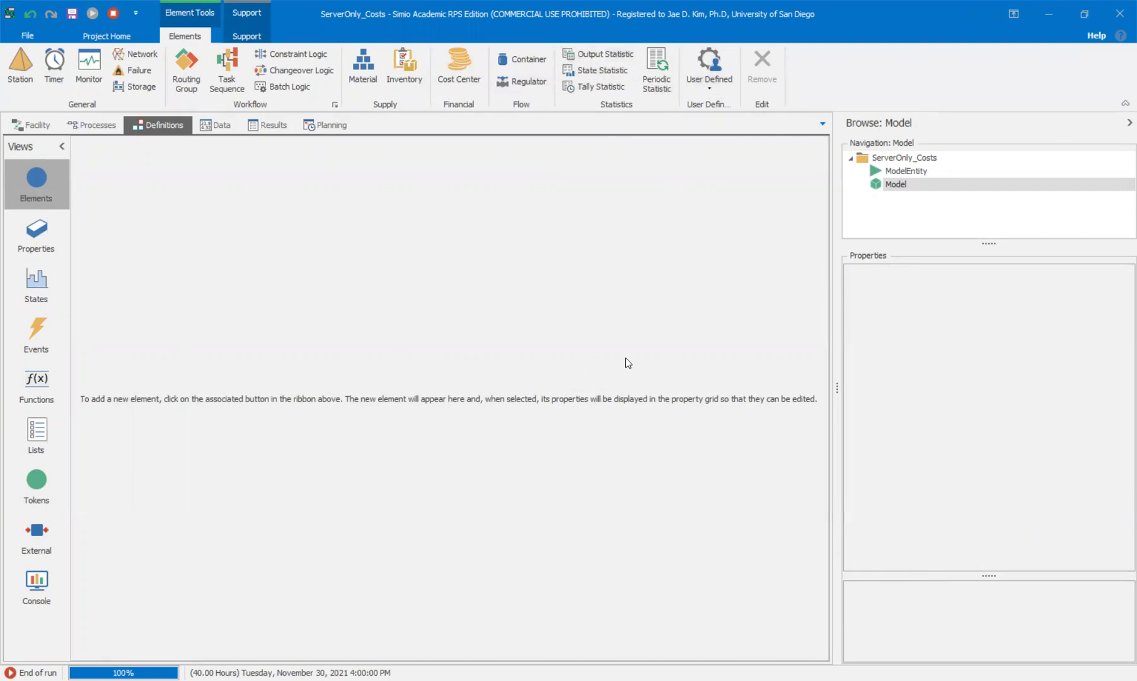
# Review the total cost and work schedule cost multipliers, then stop and reset the run to 0.
pyautogui.click(36, 124)
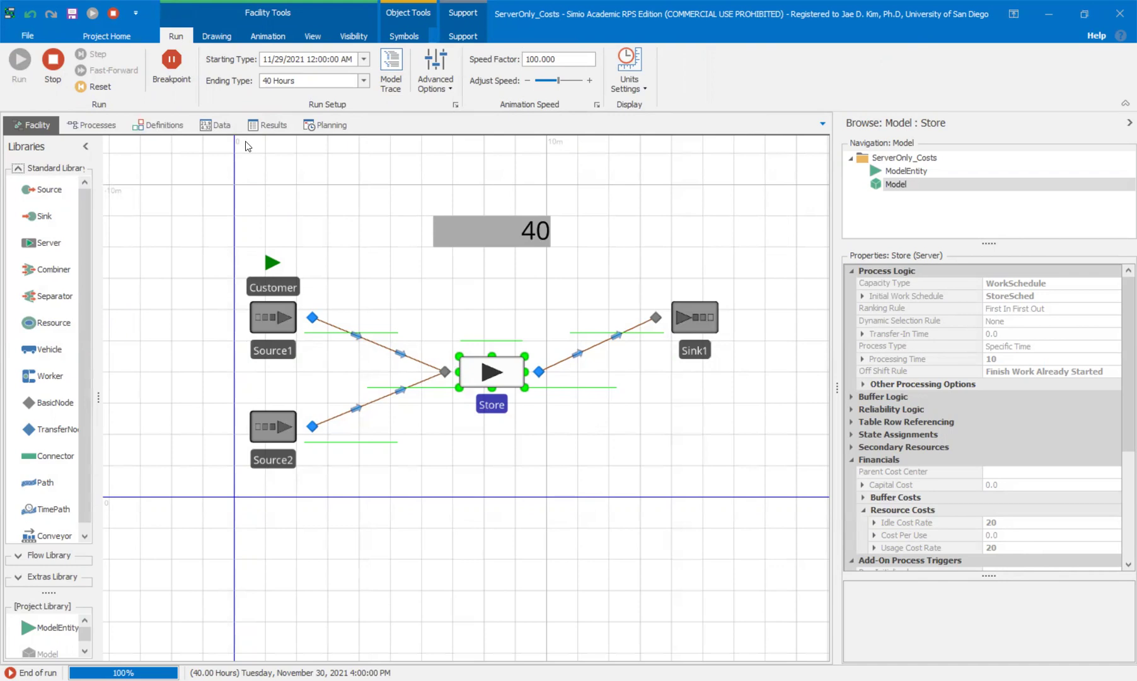
pyautogui.click(267, 124)
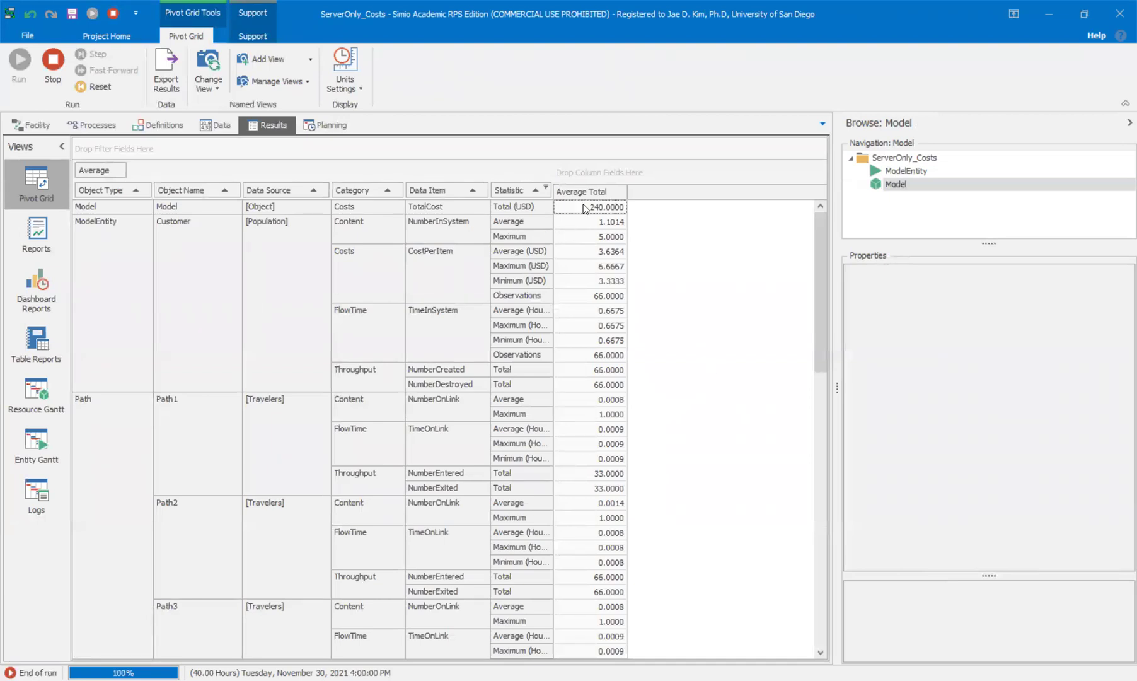
pyautogui.click(31, 125)
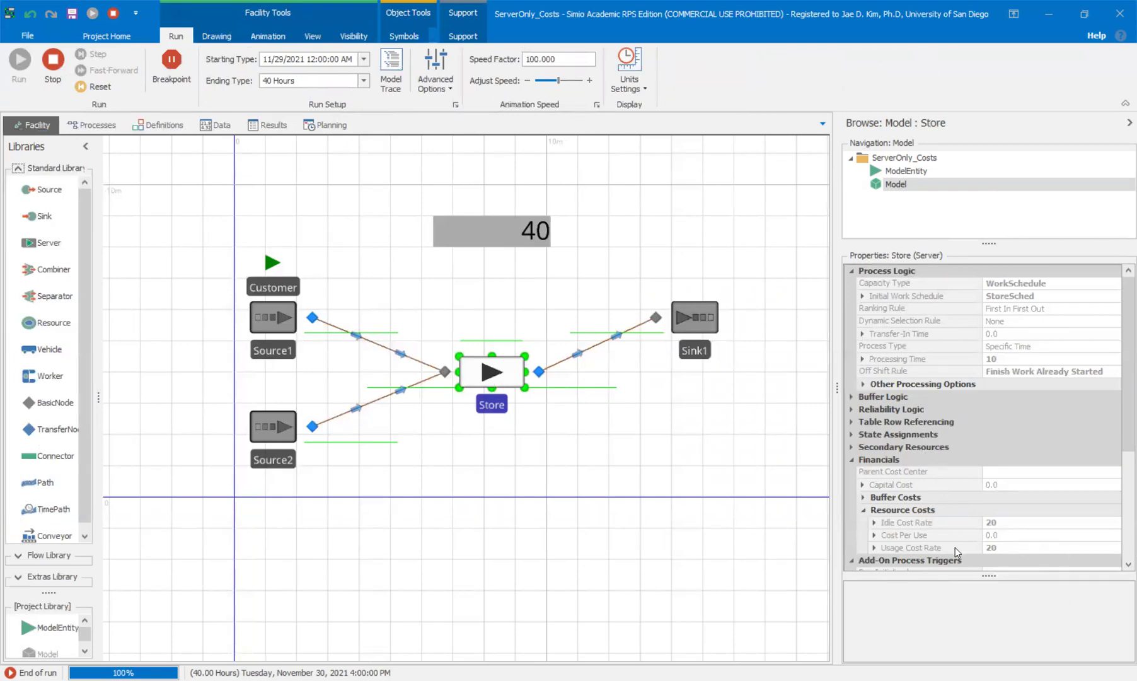
pyautogui.click(214, 126)
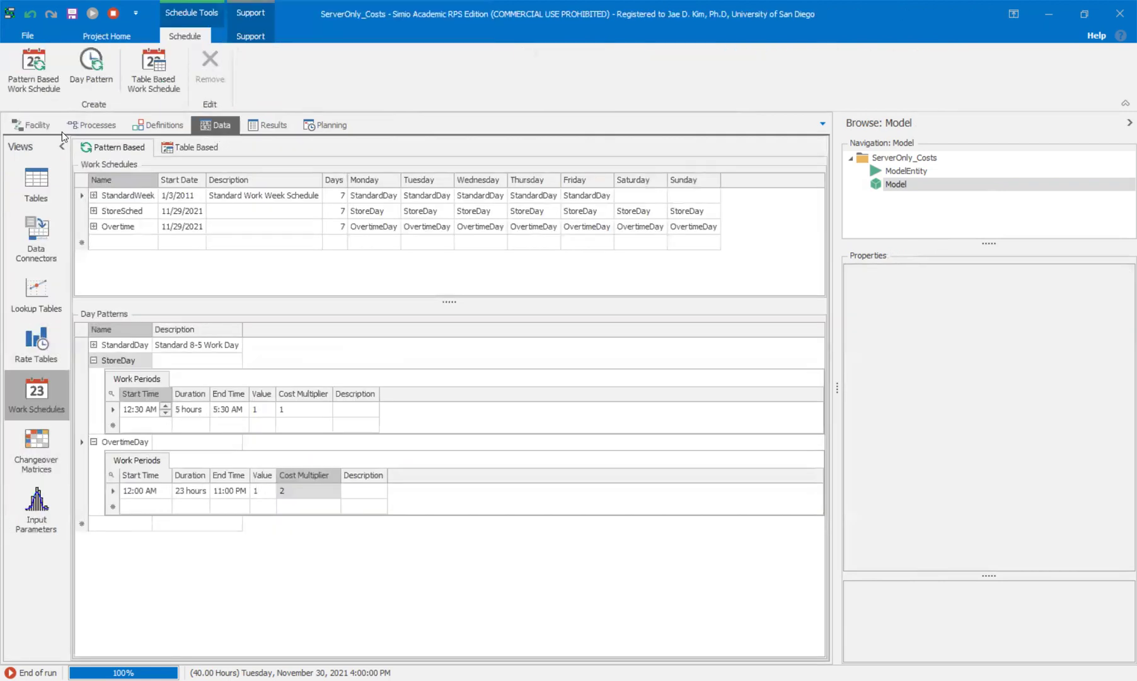
pyautogui.click(32, 125)
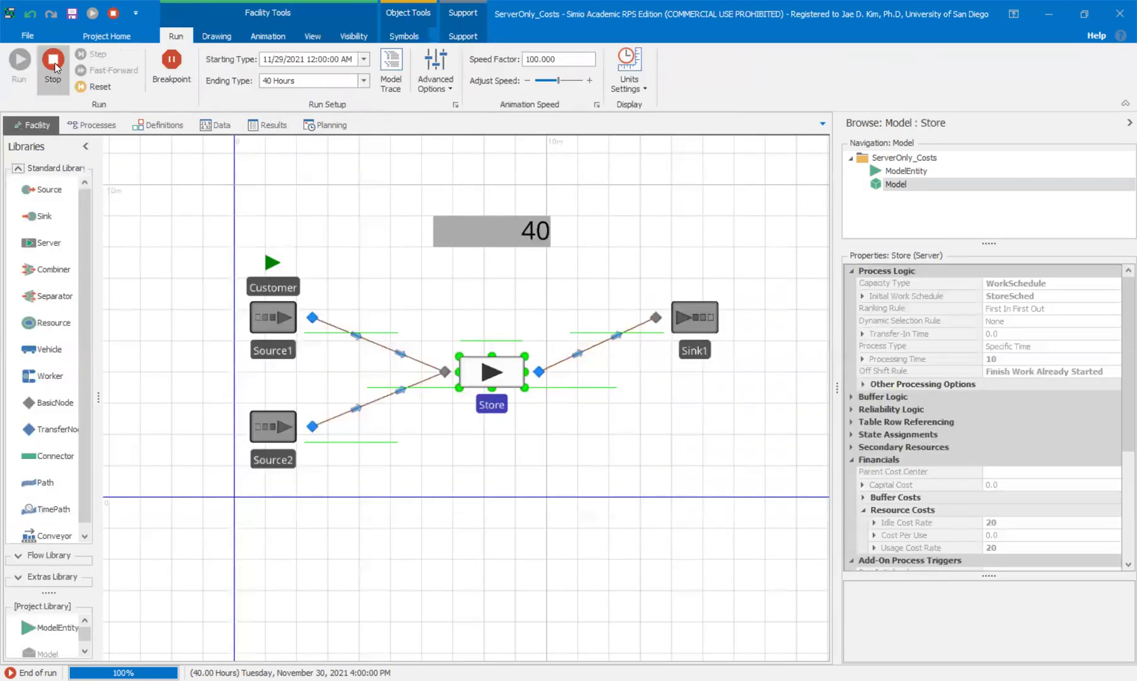
pyautogui.click(53, 63)
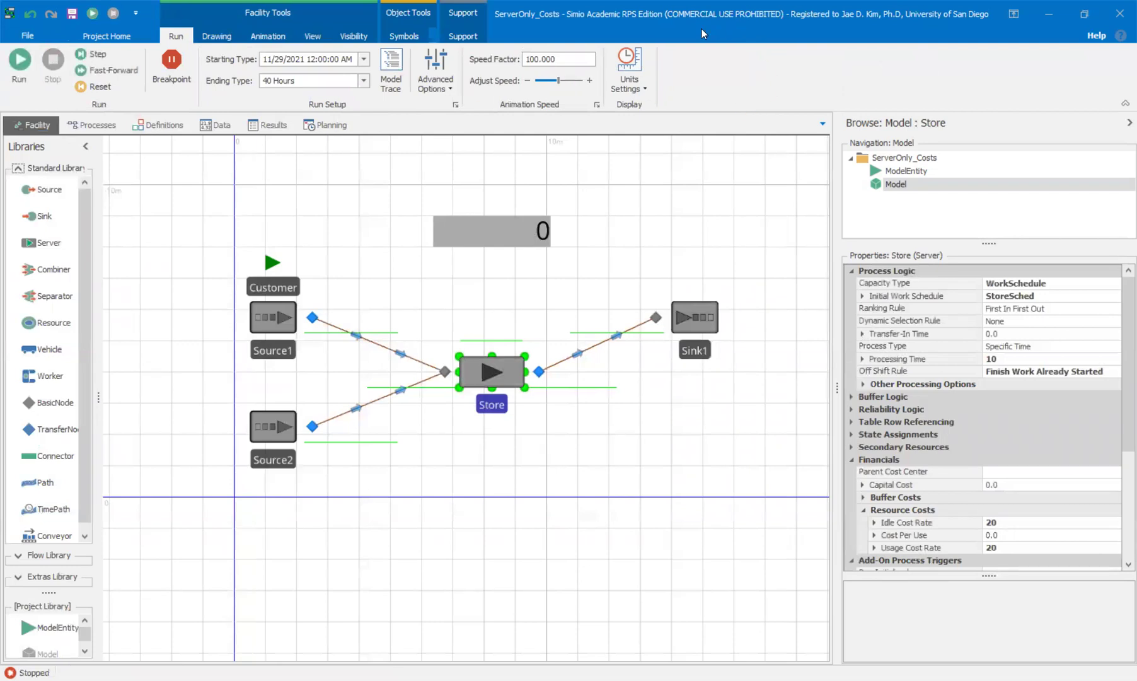